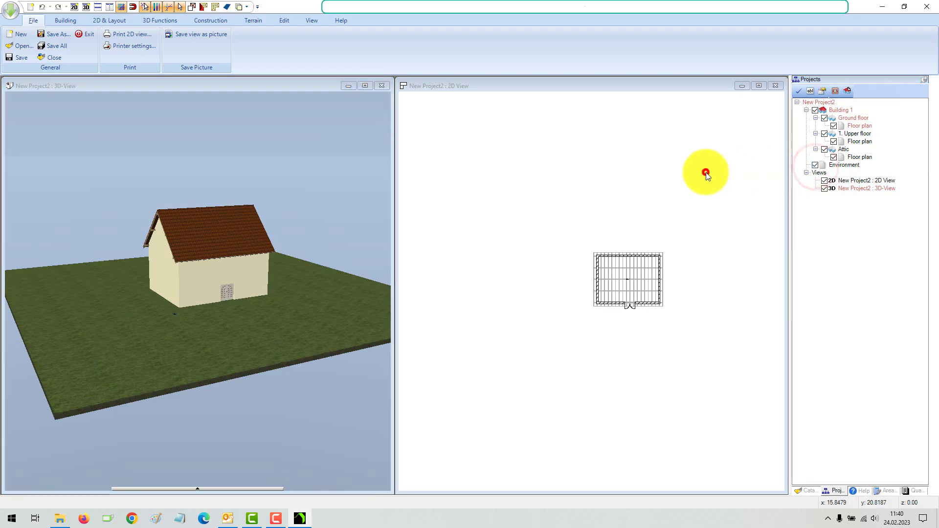
- With the 2D plan active, set the Environment layer as the current element
left_click(706, 173)
left_click(815, 165)
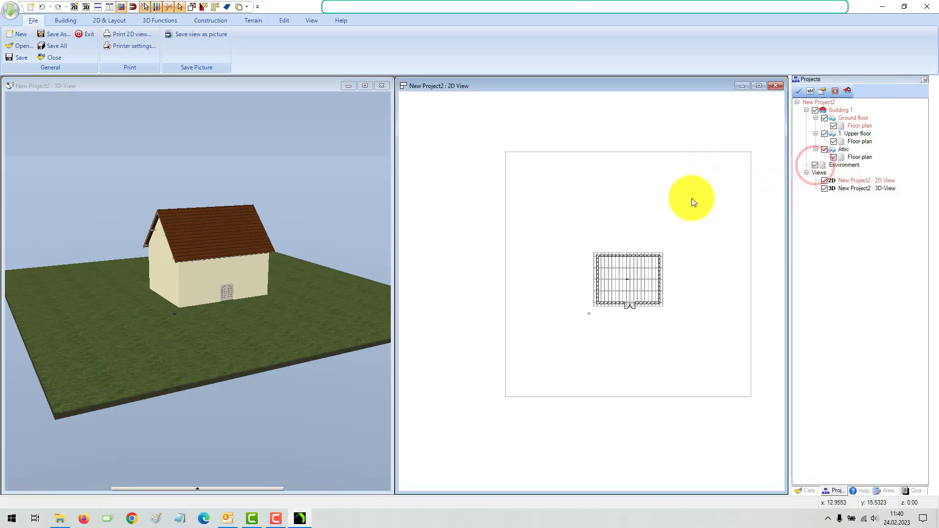
left_click(841, 166)
right_click(842, 169)
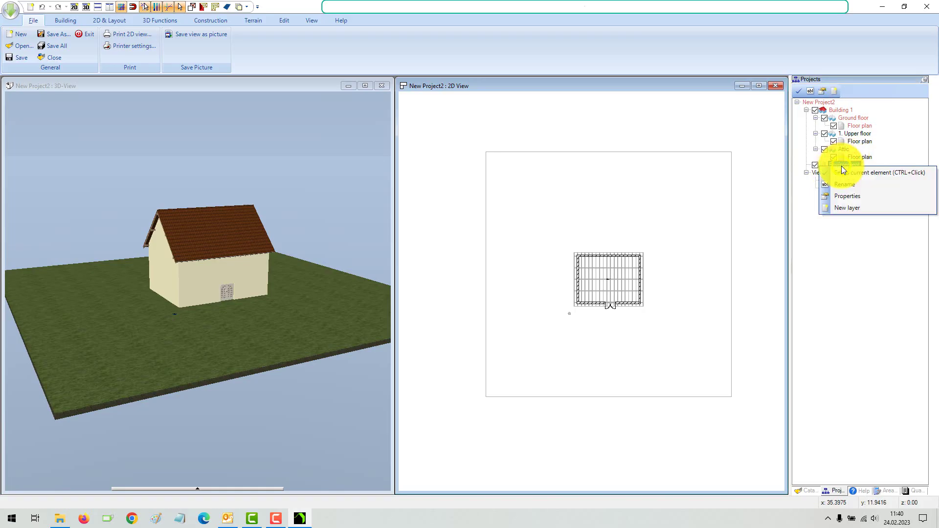
left_click(892, 174)
- Set Environment as current again from the 3D view and open the terrain's context menu
left_click(348, 185)
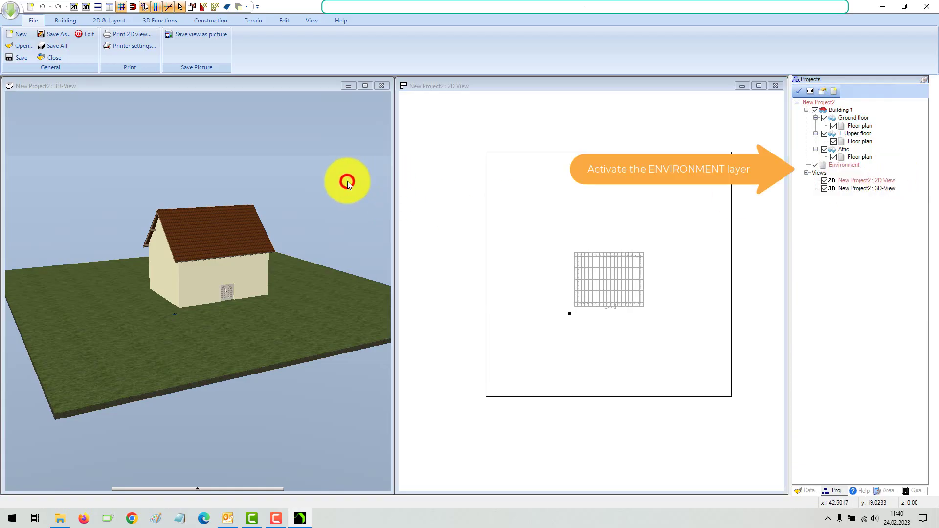
left_click(843, 167)
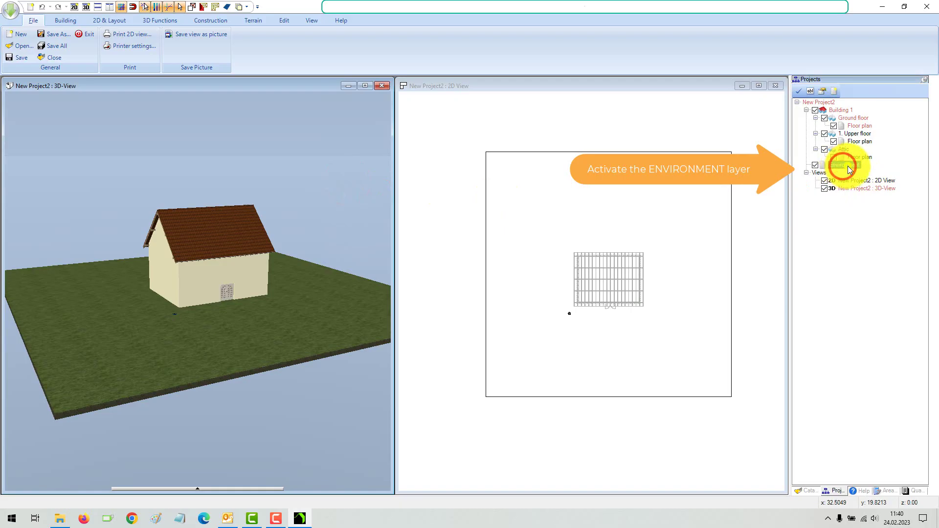
right_click(842, 168)
left_click(864, 174)
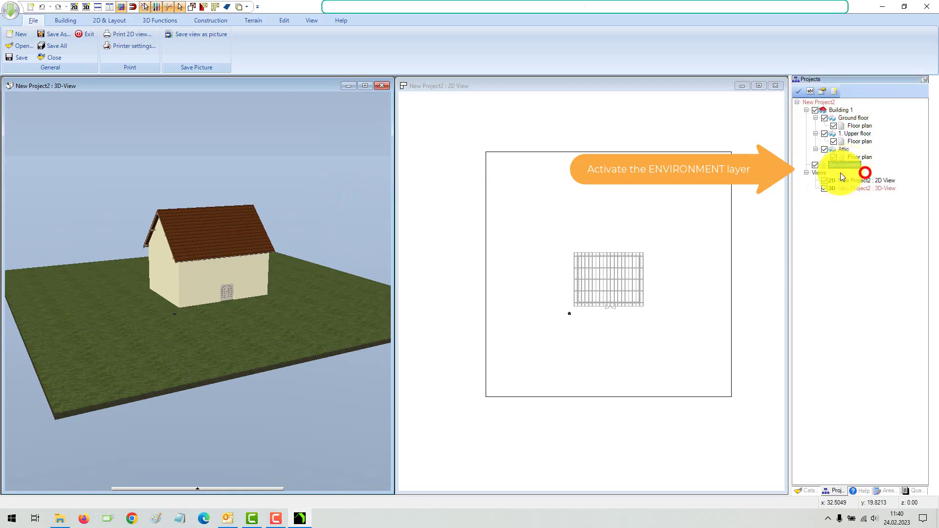
left_click(339, 315)
right_click(339, 316)
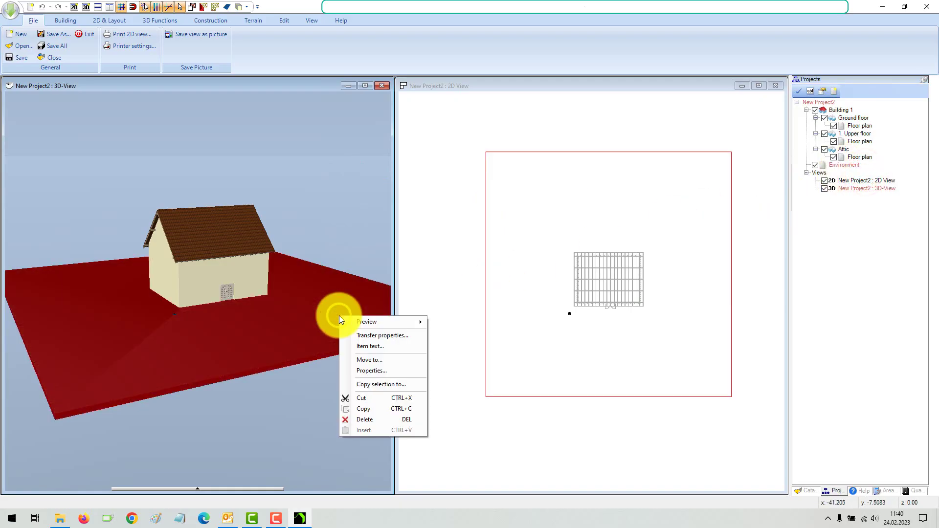
- In the terrain Properties, change the depth to 70 so the terrain is 50 × 70 m
left_click(383, 372)
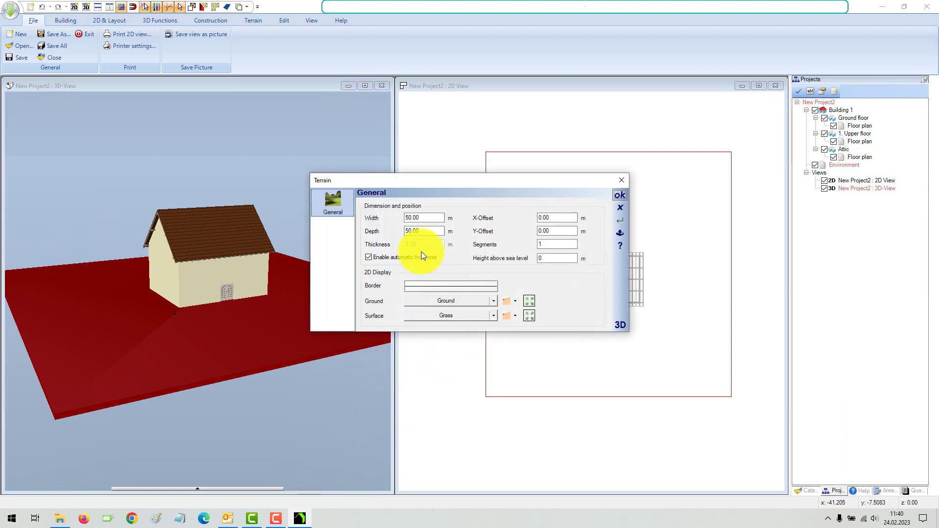
left_click(426, 218)
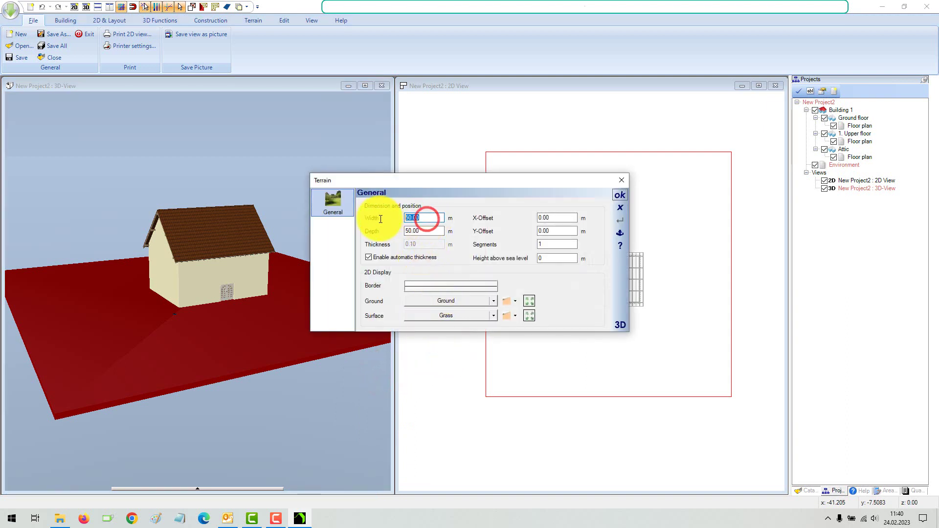
left_click(425, 231)
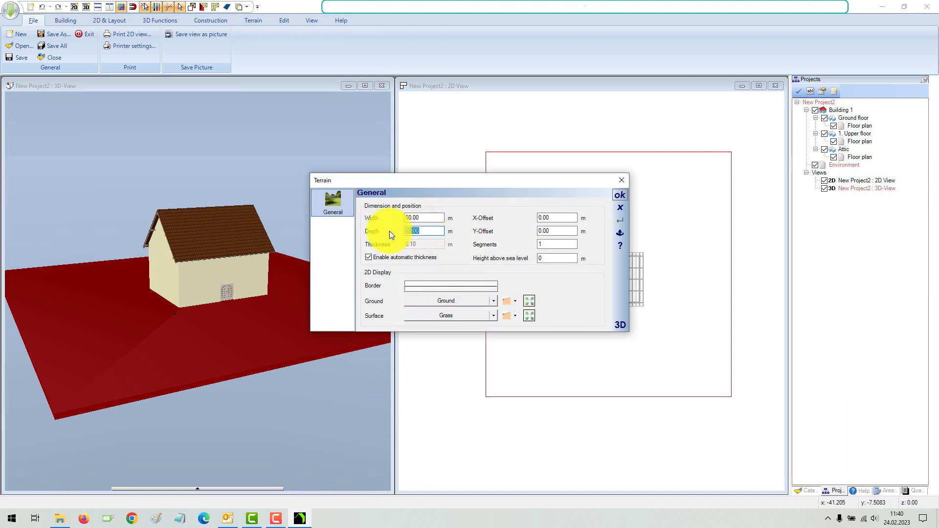
type("70")
left_click(428, 217)
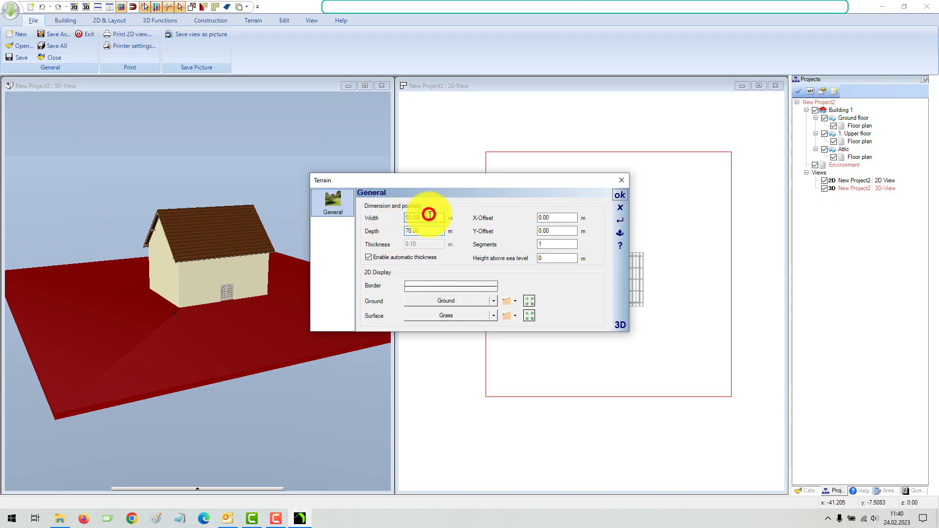
left_click(620, 195)
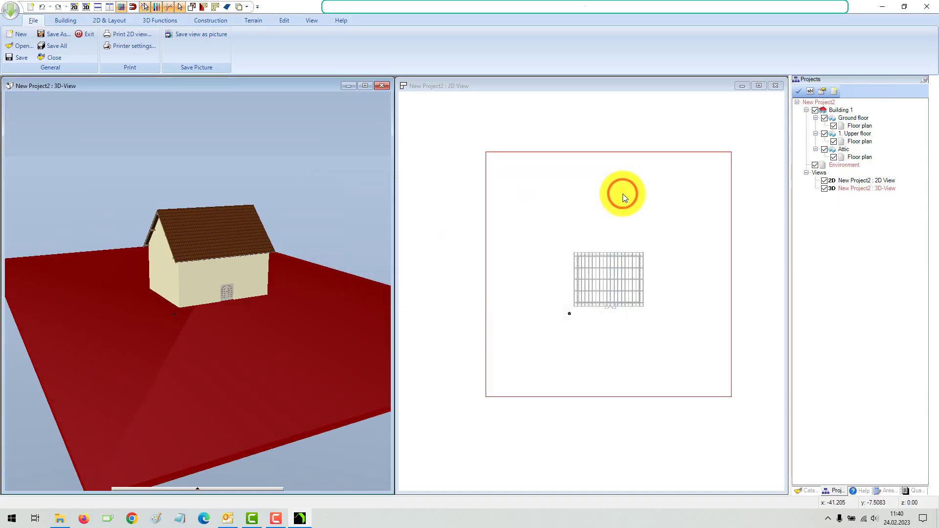
- Orbit the 3D view to check the larger terrain, then select and deselect it in the 2D plan
mouse_move(336, 216)
left_mouse_down()
mouse_move(291, 232)
mouse_move(323, 227)
mouse_move(325, 210)
mouse_move(323, 224)
left_mouse_up()
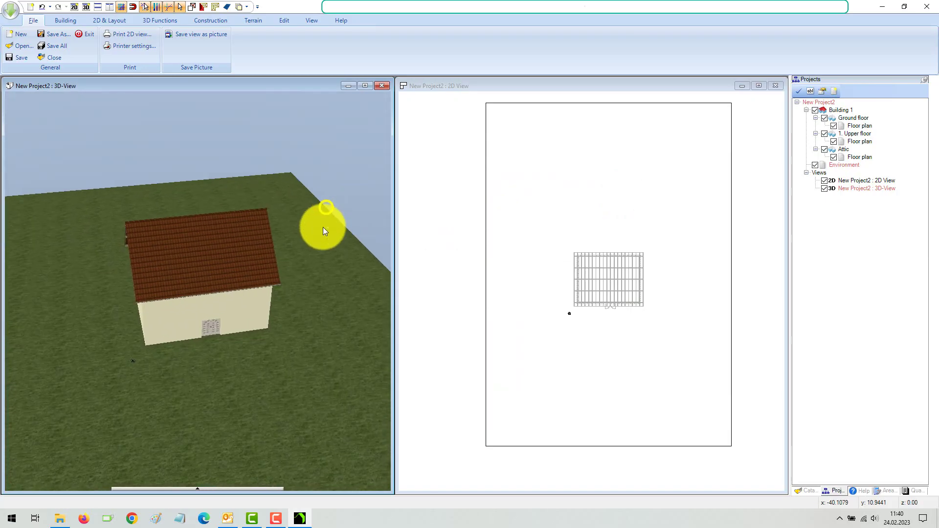
left_click(615, 357)
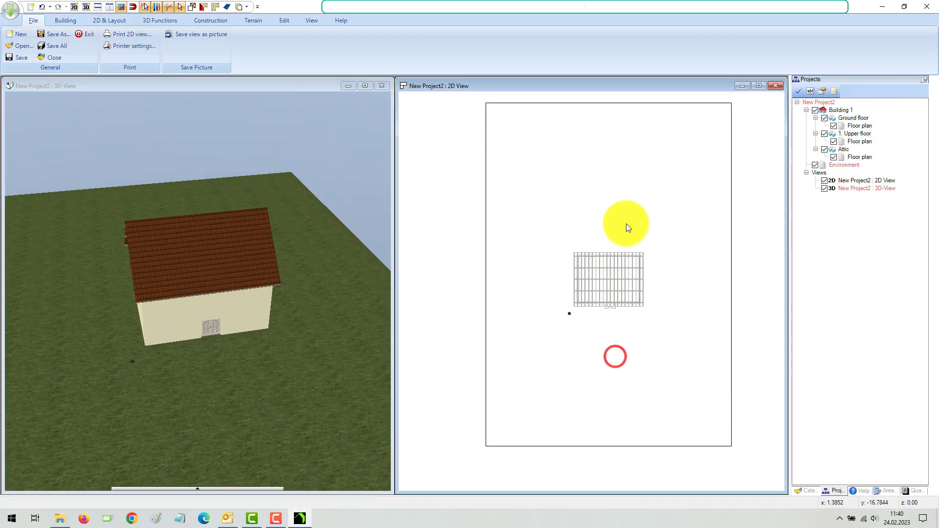
left_click(624, 219)
left_click(542, 54)
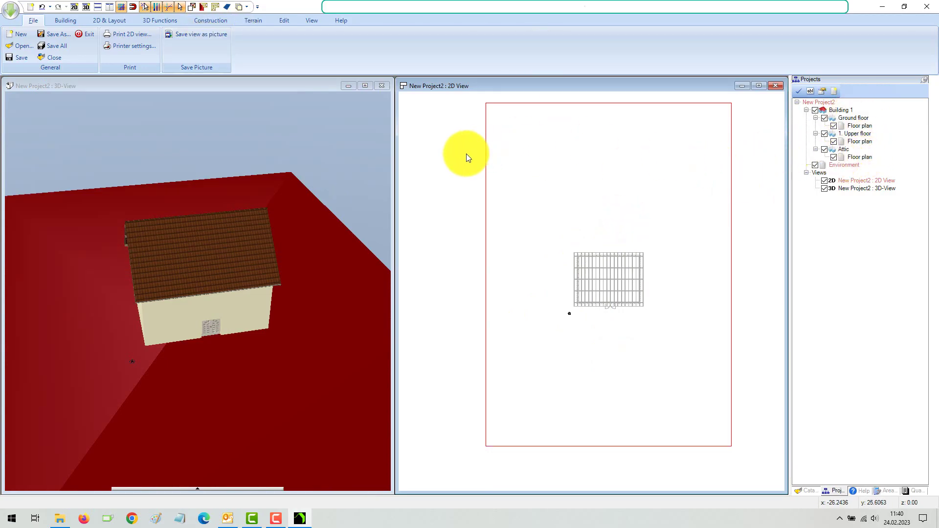
left_click(454, 155)
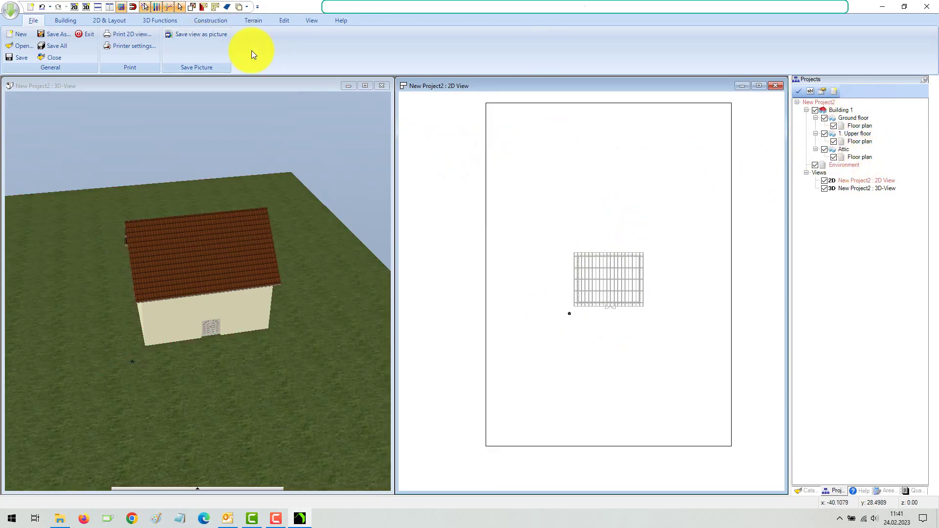
- Start the Horizontal guideline tool and place a guideline along the house's front wall
left_click(108, 19)
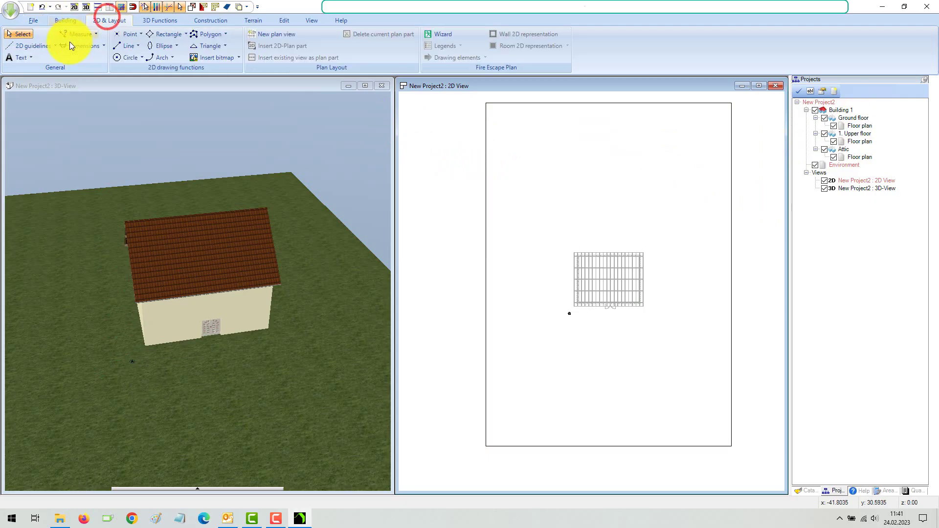
left_click(48, 48)
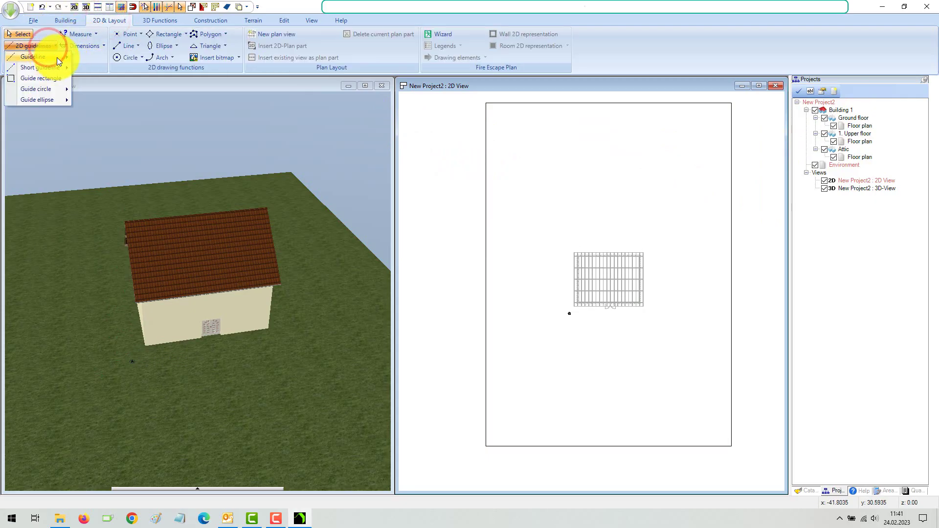
mouse_move(57, 58)
left_click(128, 68)
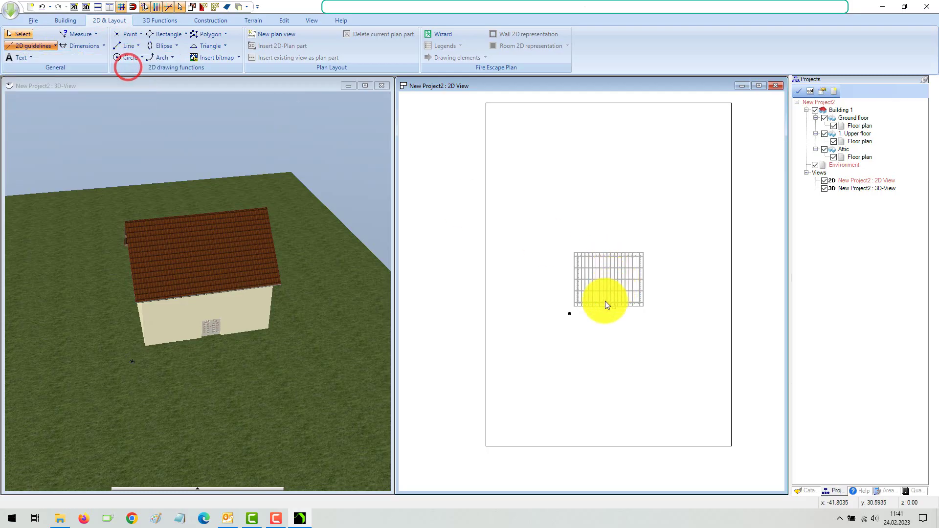
scroll(618, 307, "up", 2)
scroll(627, 311, "up", 4)
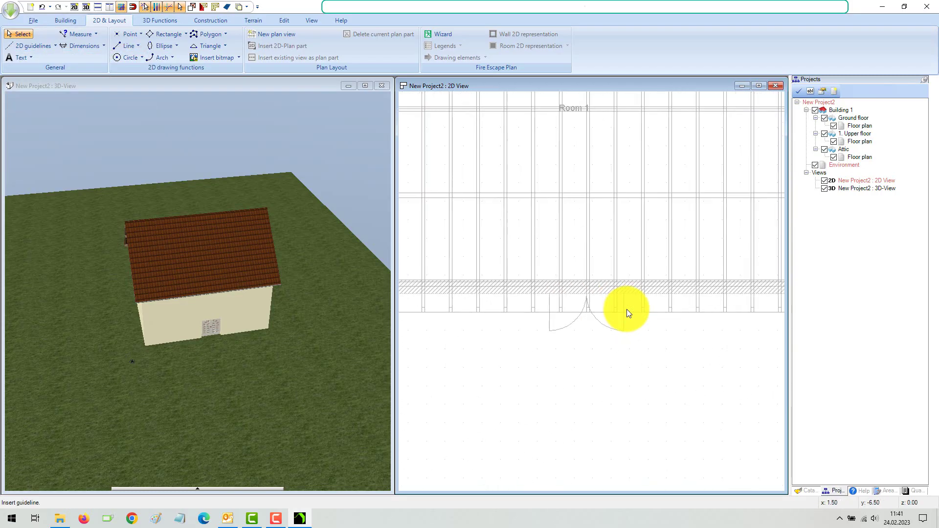
left_click(635, 294)
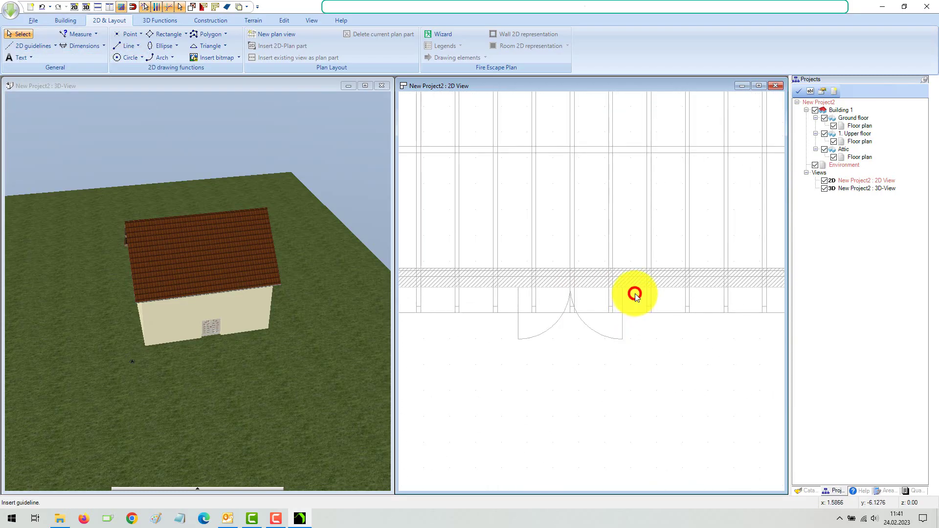
- Add horizontal guidelines below the house, at its back wall, and just above the house
scroll(646, 301, "down", 1)
scroll(644, 334, "down", 3)
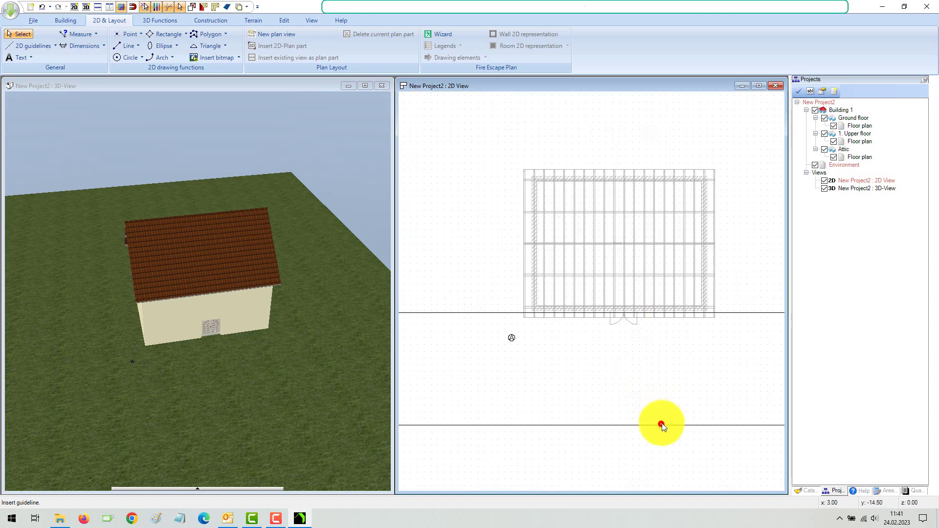
left_click(662, 425)
scroll(641, 158, "up", 3)
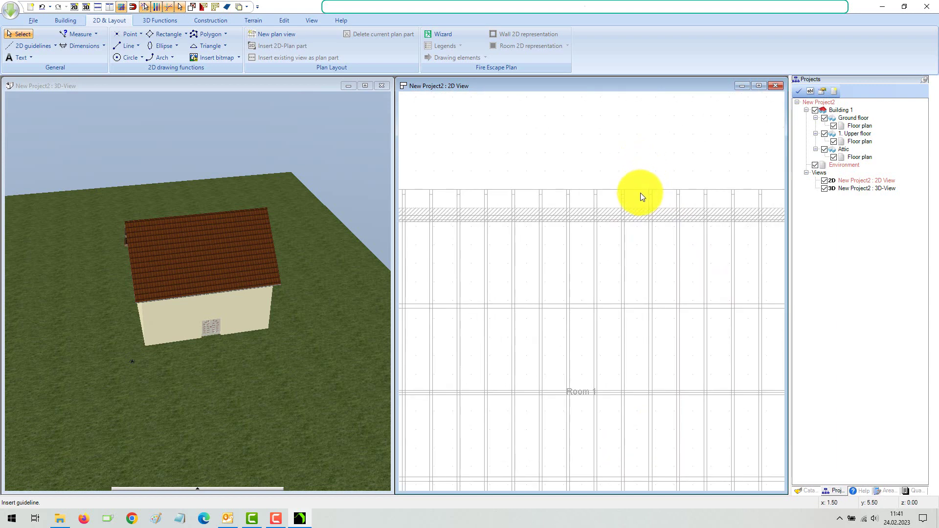
left_click(639, 201)
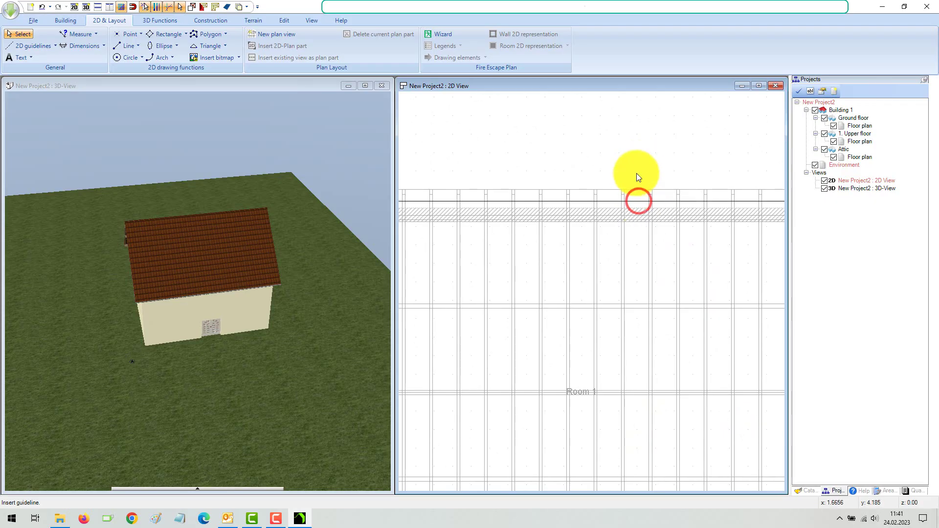
scroll(636, 173, "down", 3)
scroll(636, 173, "down", 2)
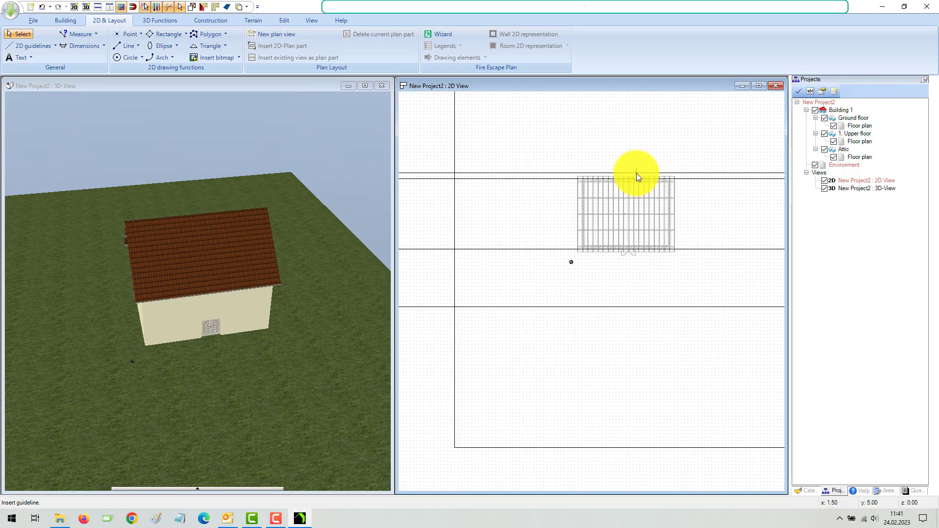
scroll(636, 173, "up", 3)
scroll(636, 173, "up", 3)
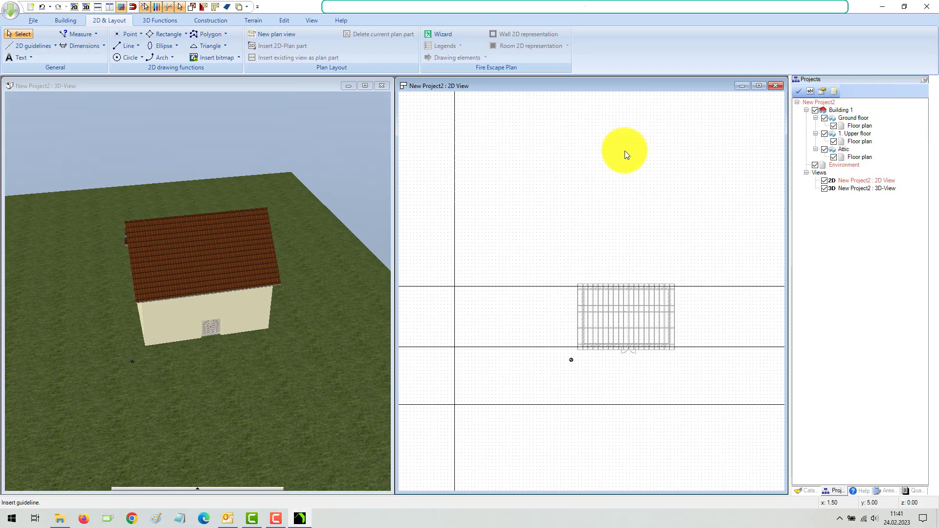
left_click(618, 193)
left_click(616, 193)
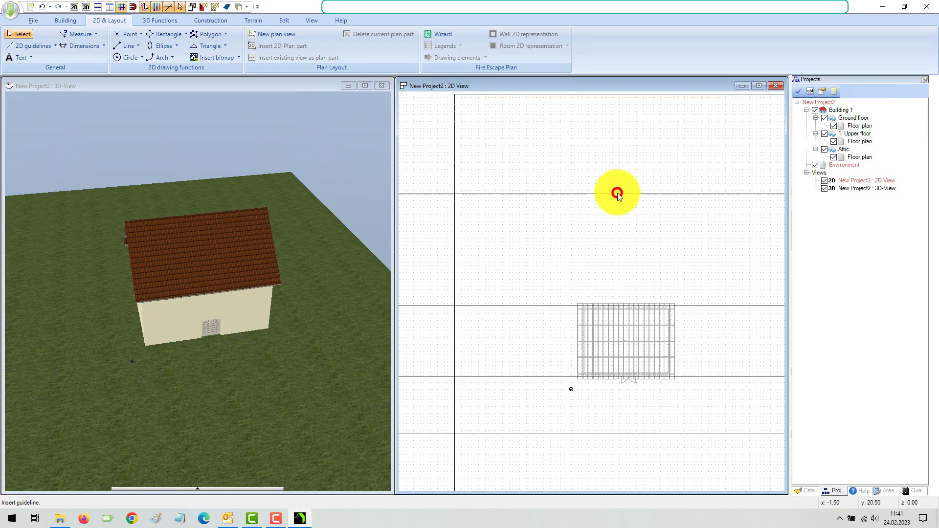
left_click(253, 20)
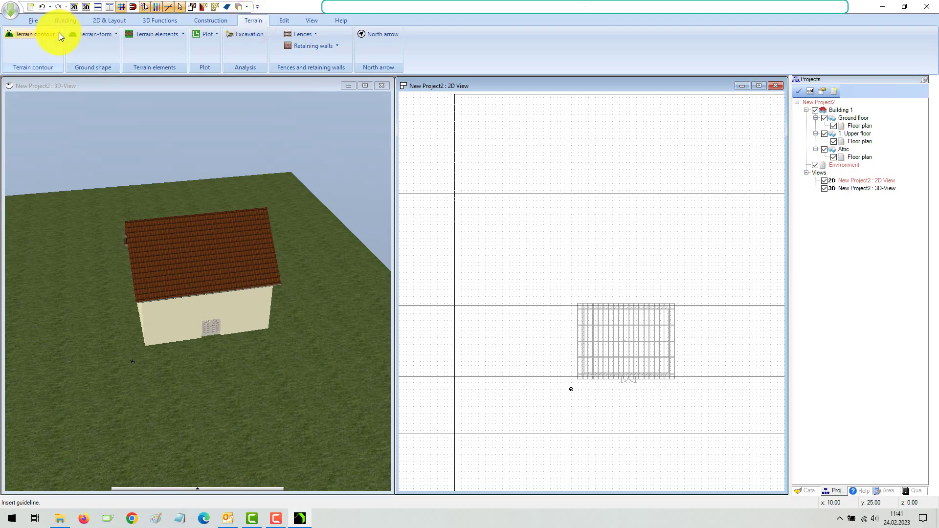
- Place 0.00 m height points at the front-left corner, front door and front-right corner
left_click(59, 33)
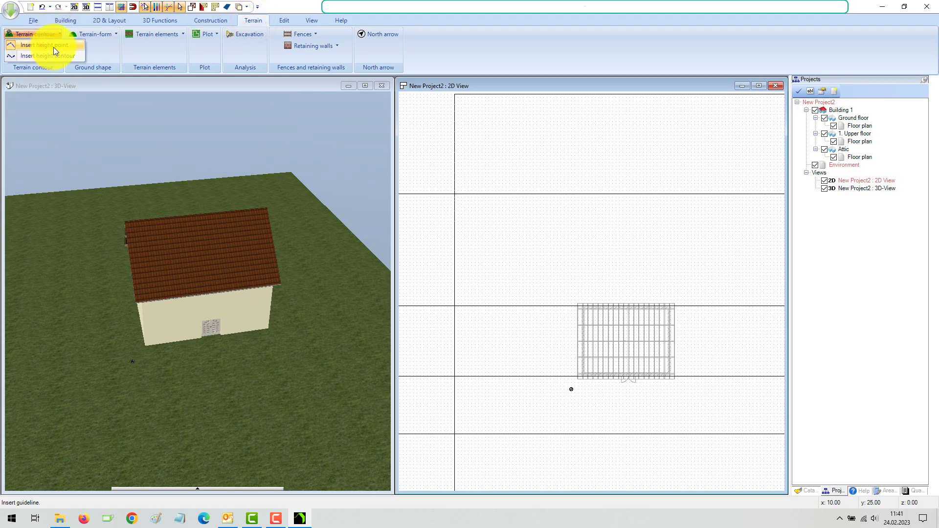
left_click(53, 45)
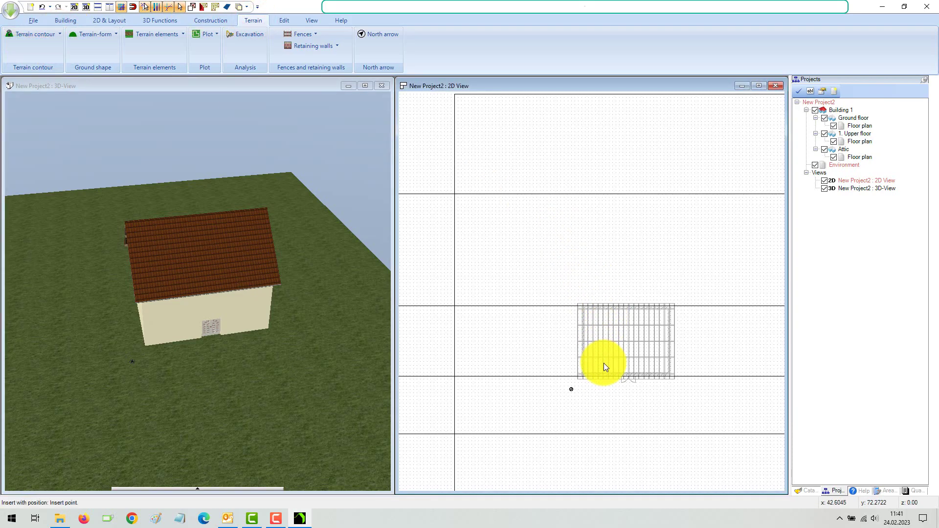
scroll(604, 363, "up", 5)
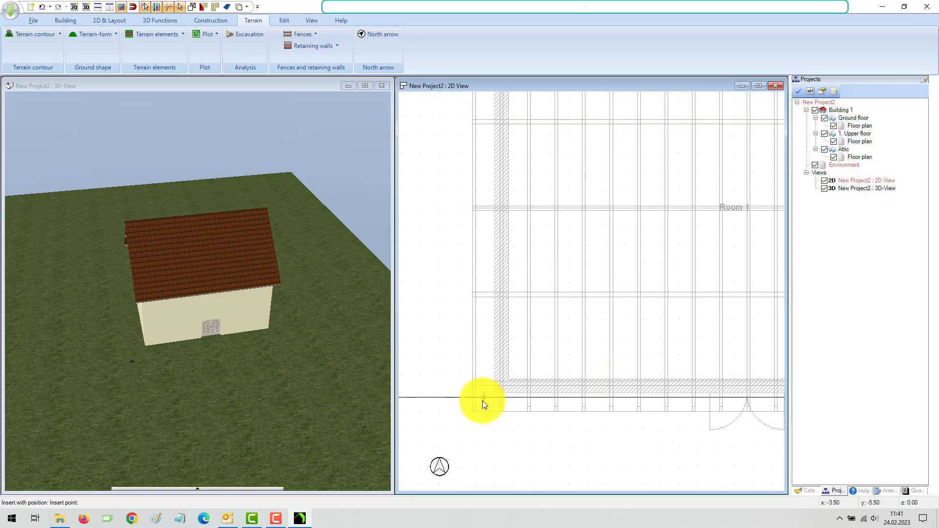
left_click(490, 400)
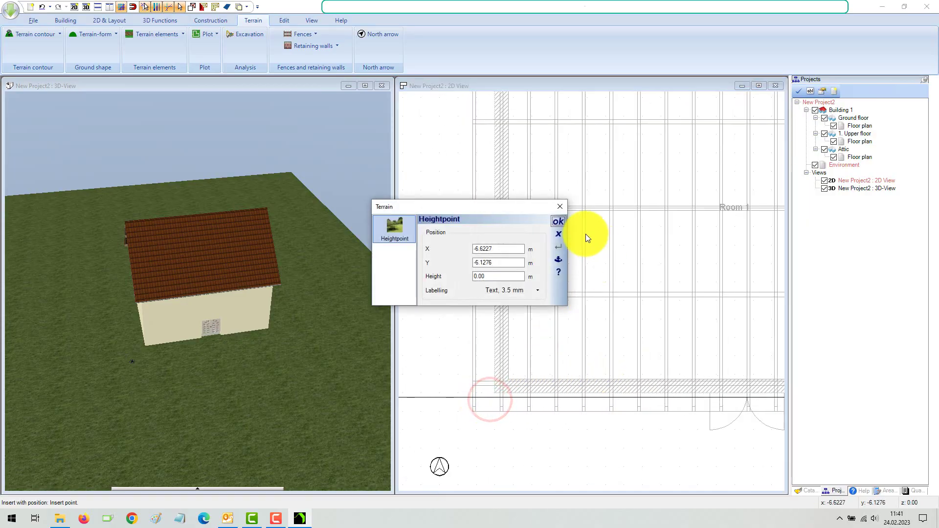
left_click(560, 222)
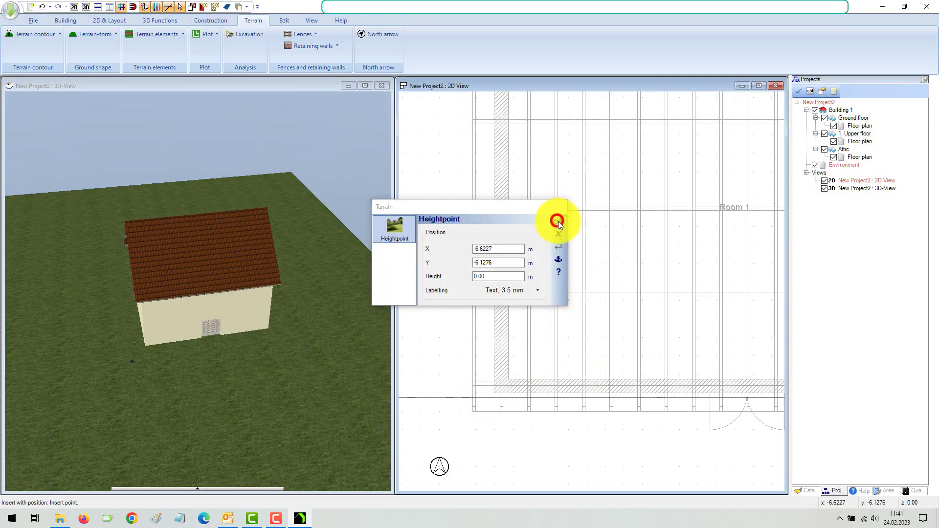
left_click(754, 401)
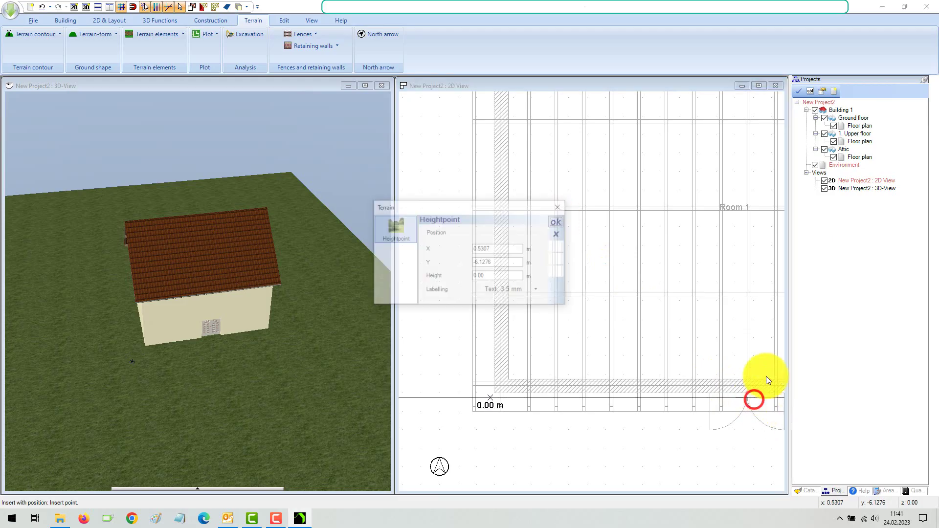
left_click(558, 220)
scroll(568, 254, "down", 3)
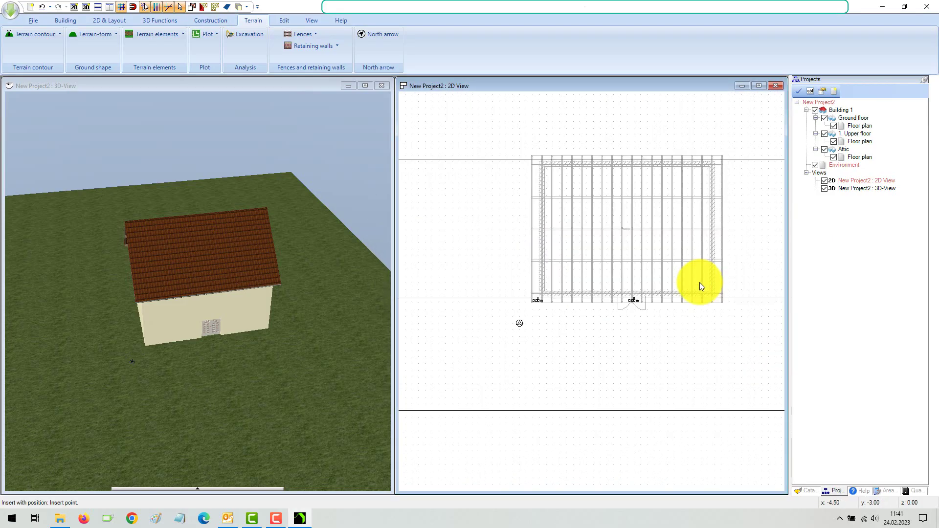
scroll(735, 301, "up", 3)
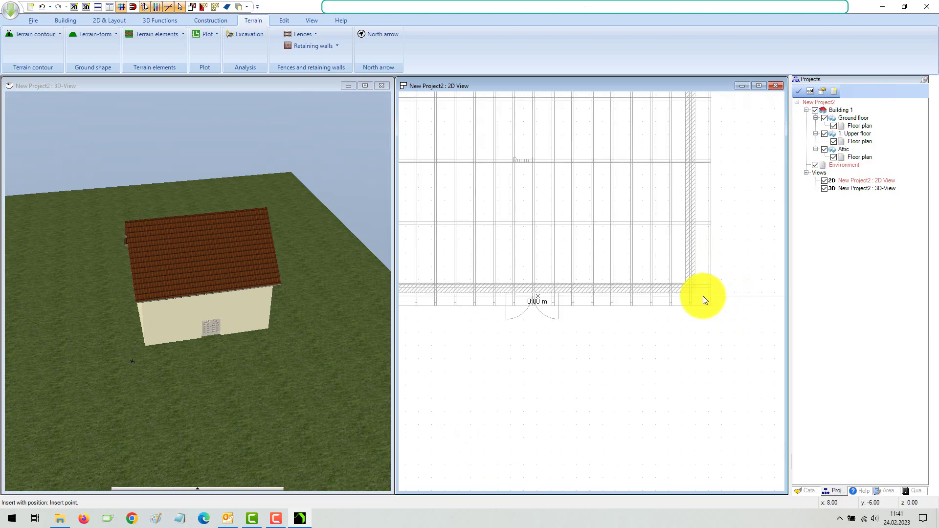
scroll(703, 295, "up", 2)
left_click(698, 295)
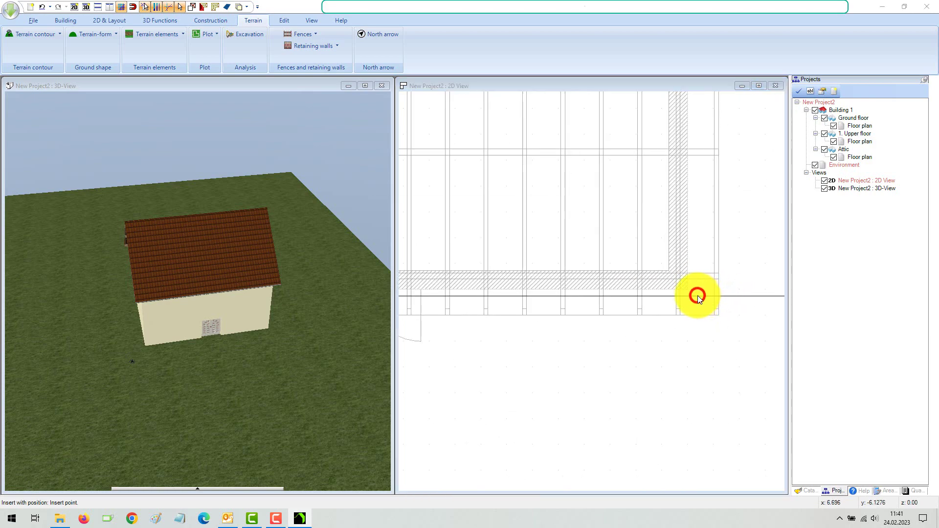
left_click(557, 223)
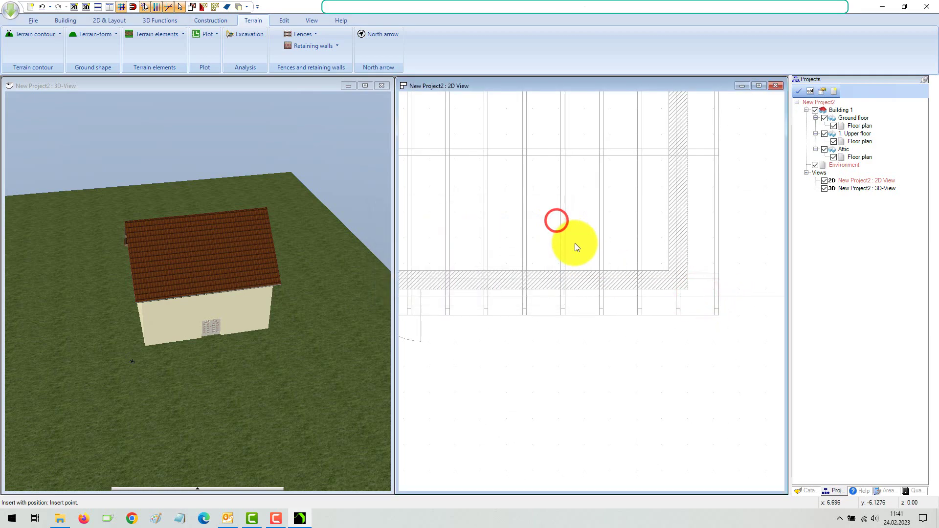
- Place 1.50 m height points at the back-left corner, mid back wall and back-right corner
scroll(574, 242, "down", 5)
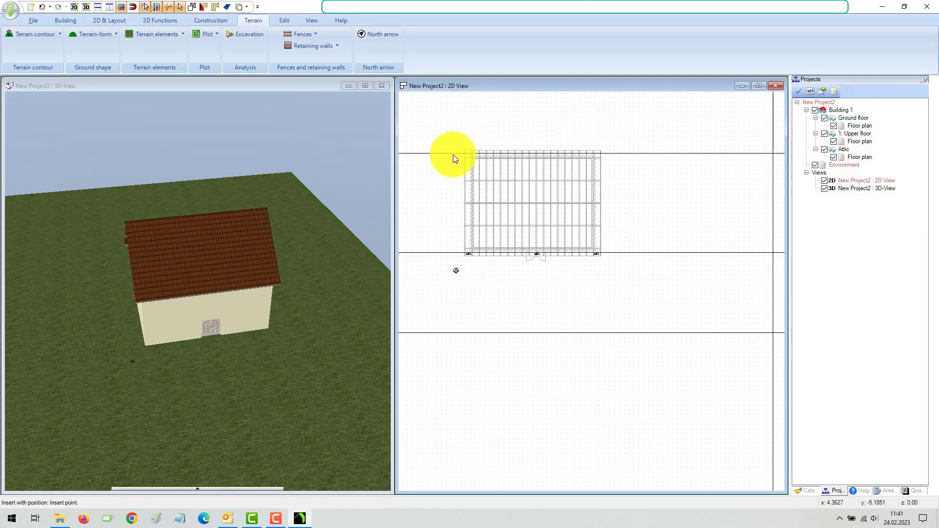
scroll(453, 149, "up", 3)
scroll(496, 154, "up", 2)
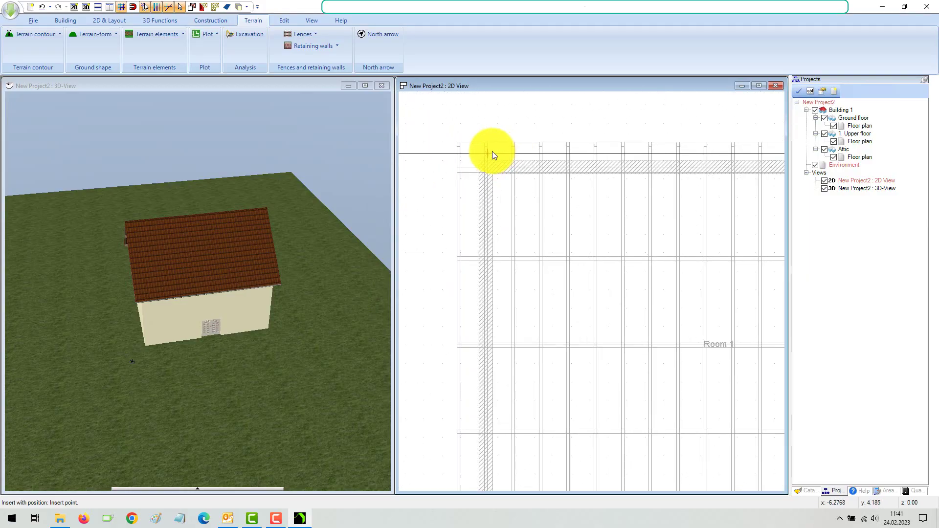
left_click(474, 151)
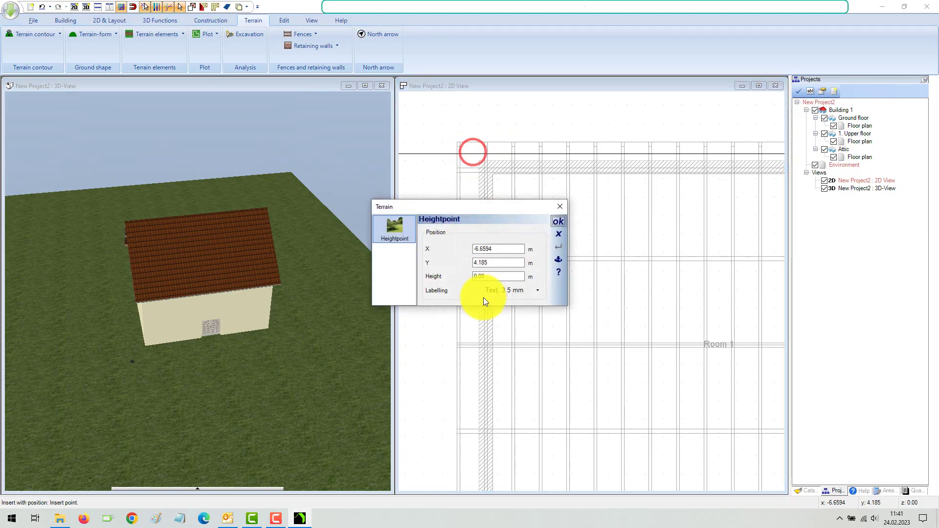
left_click(488, 277)
type("1")
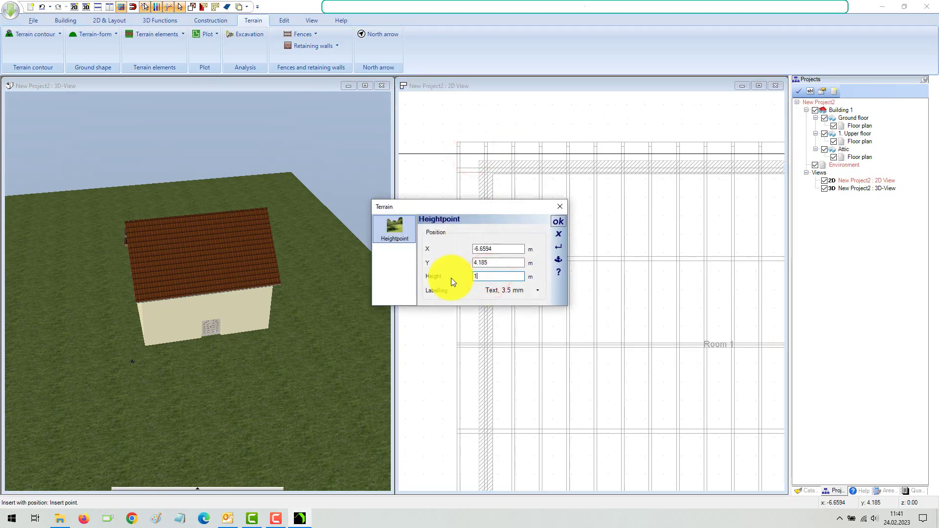
type(".5")
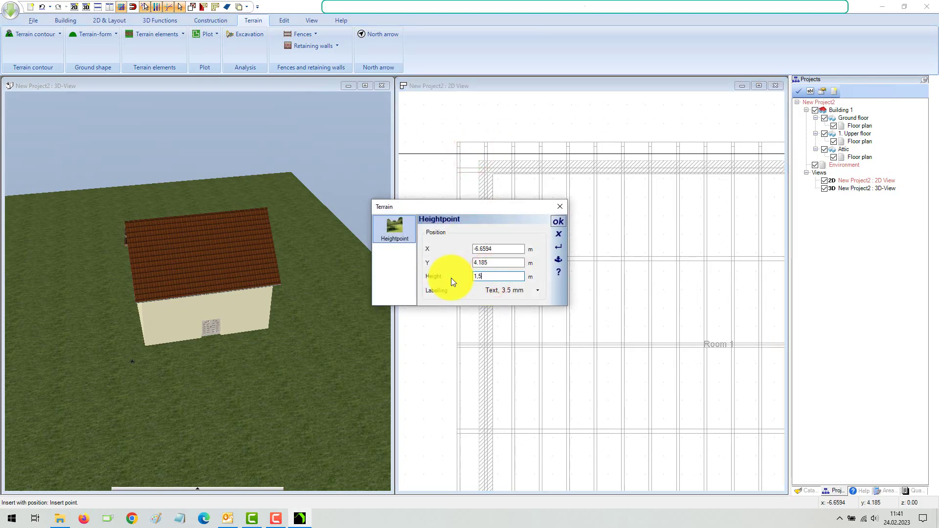
left_click(561, 220)
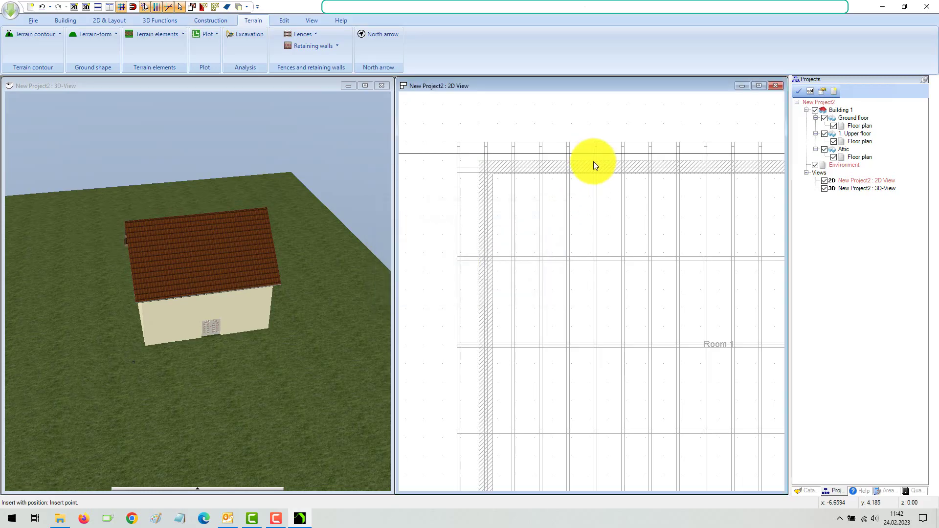
scroll(703, 171, "down", 2)
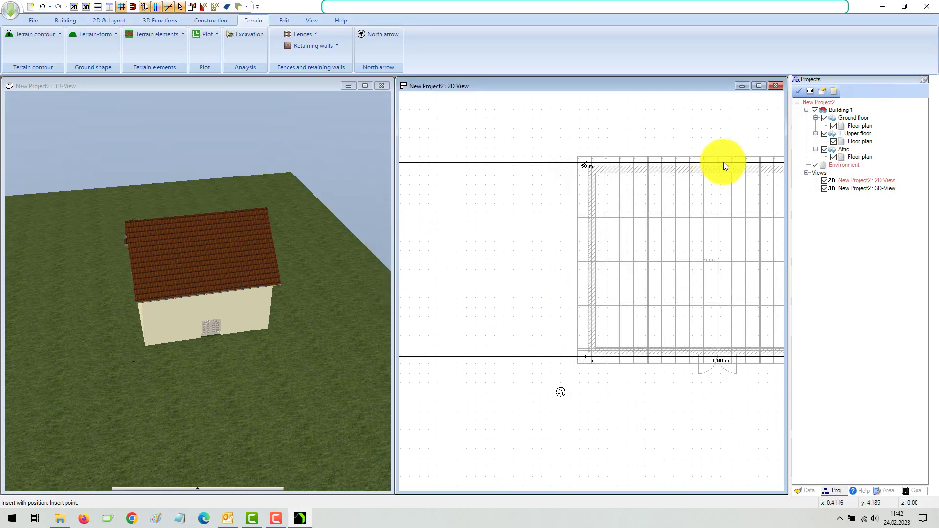
left_click(723, 162)
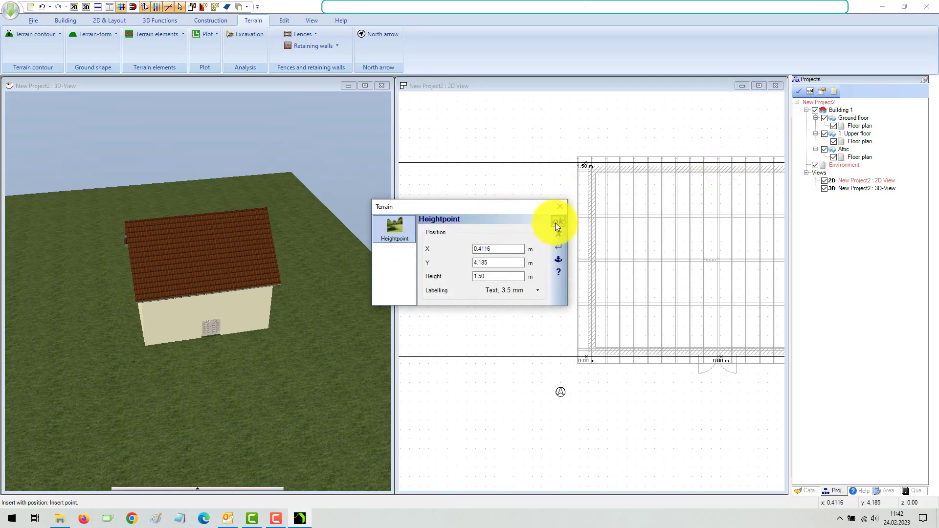
left_click(556, 223)
scroll(577, 230, "right", 3, "shift")
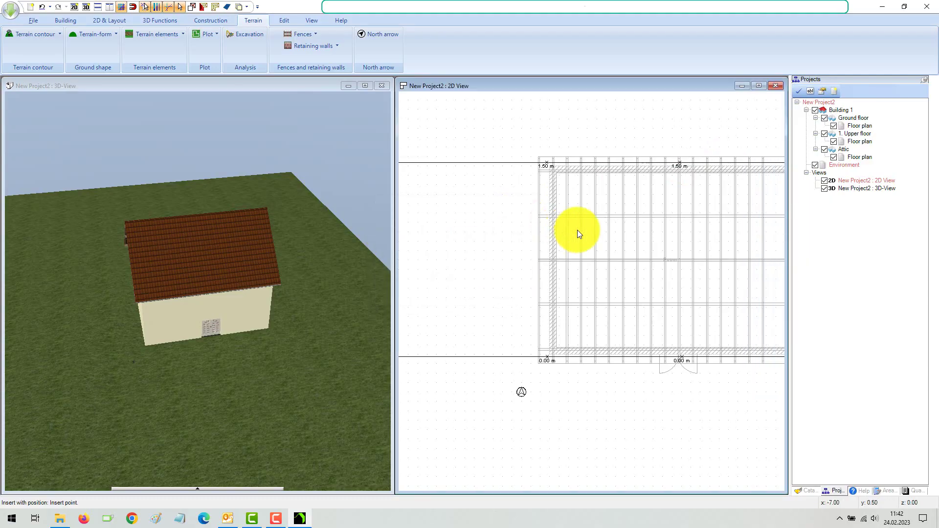
scroll(729, 169, "right", 2, "shift")
scroll(735, 163, "up", 4)
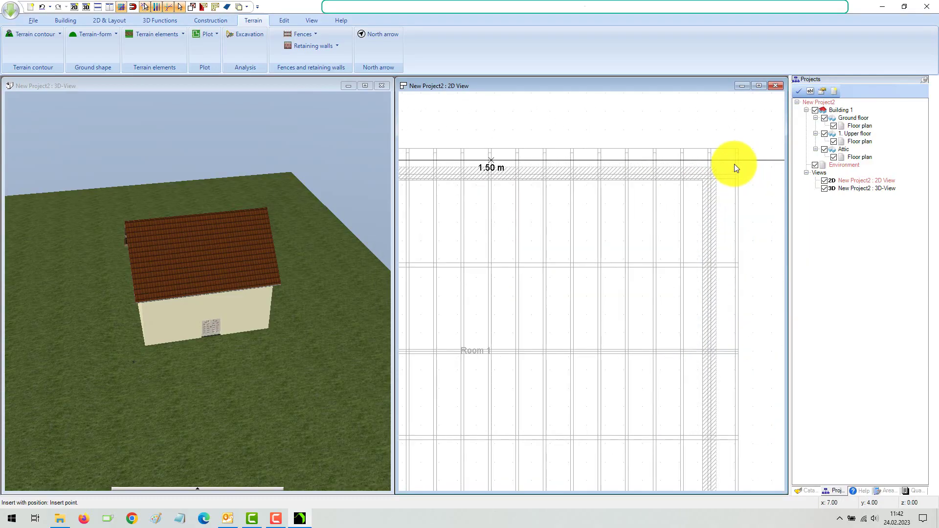
scroll(717, 160, "down", 1)
left_click(716, 160)
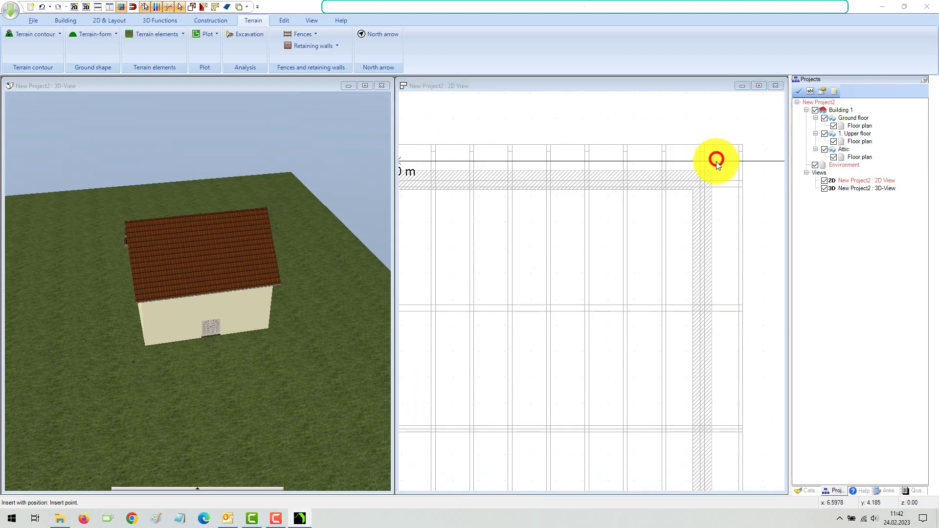
left_click(559, 221)
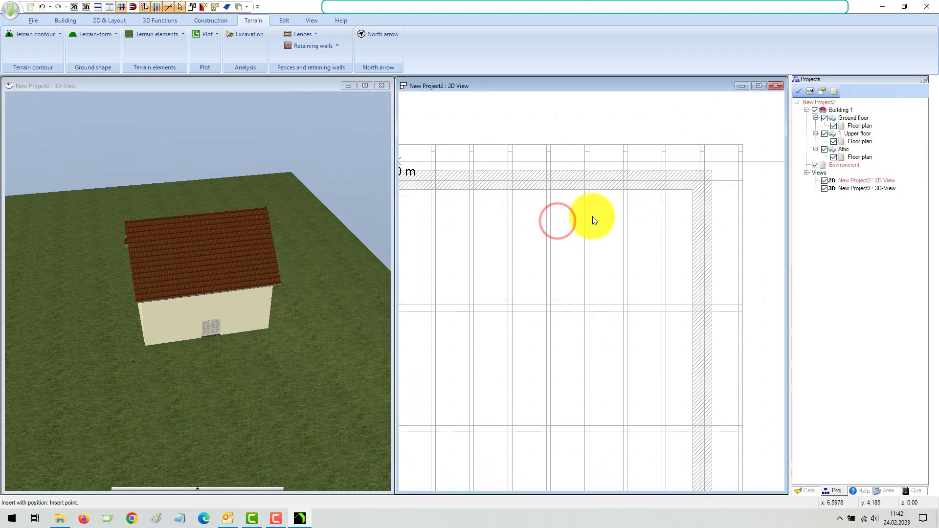
- Add 1.50 m height points right and left of the house on the back guideline, reaching X −13.08
scroll(592, 216, "down", 2)
scroll(591, 216, "down", 2)
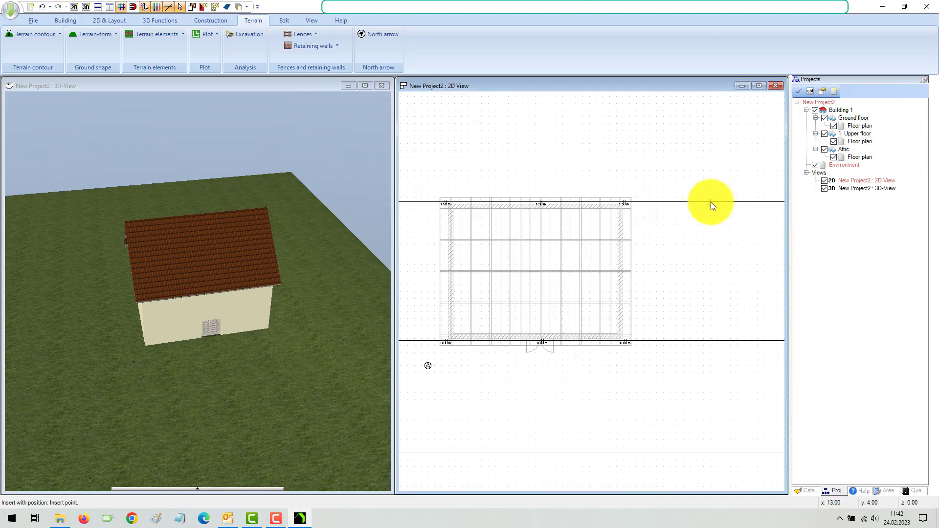
scroll(711, 201, "up", 2)
left_click(713, 202)
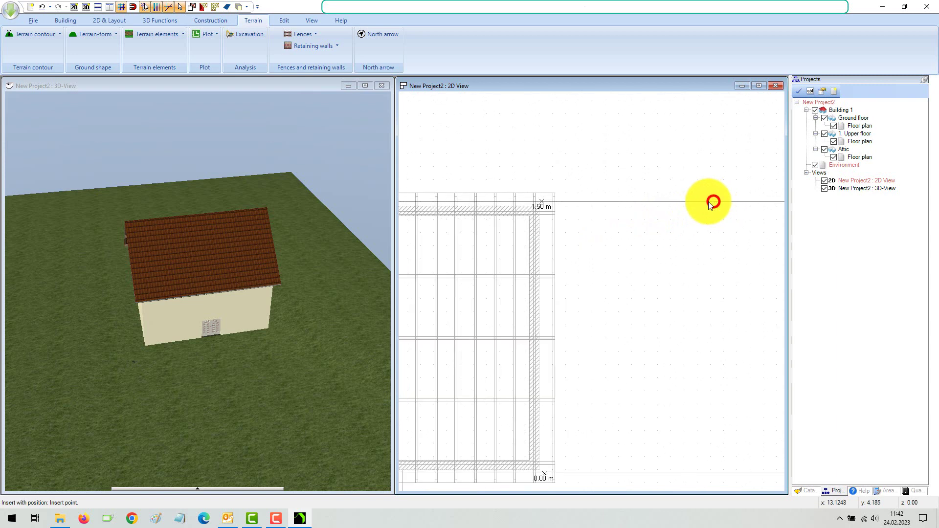
left_click(558, 221)
scroll(558, 220, "down", 2)
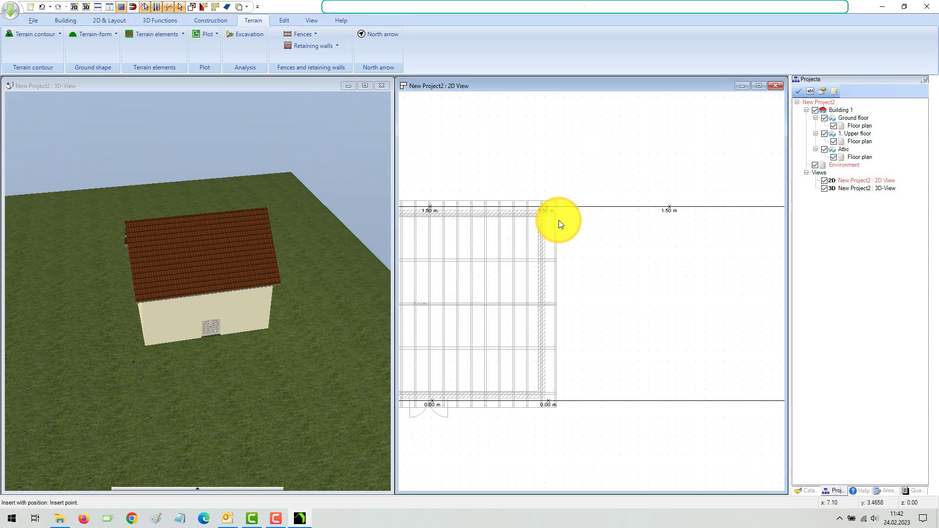
key("Left")
key("Left")
key("Left")
key("Left")
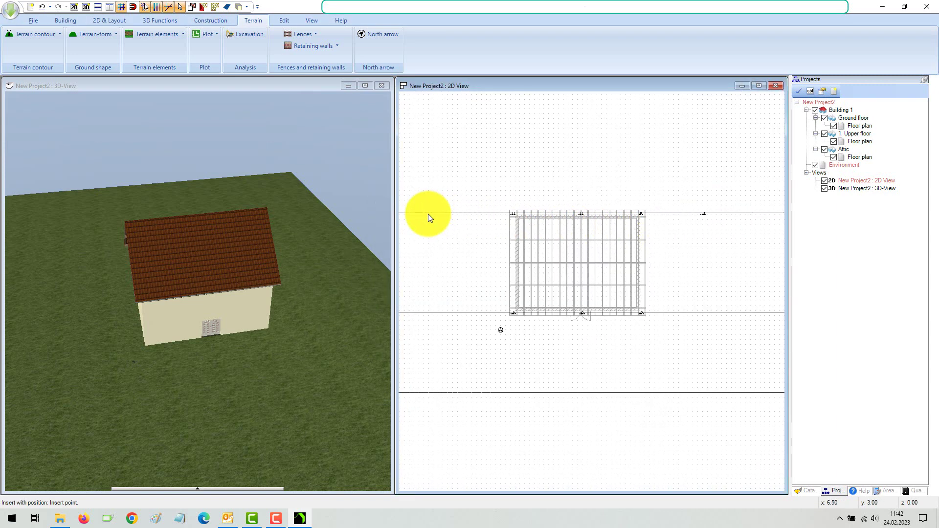
scroll(456, 210, "up", 1)
scroll(459, 213, "up", 2)
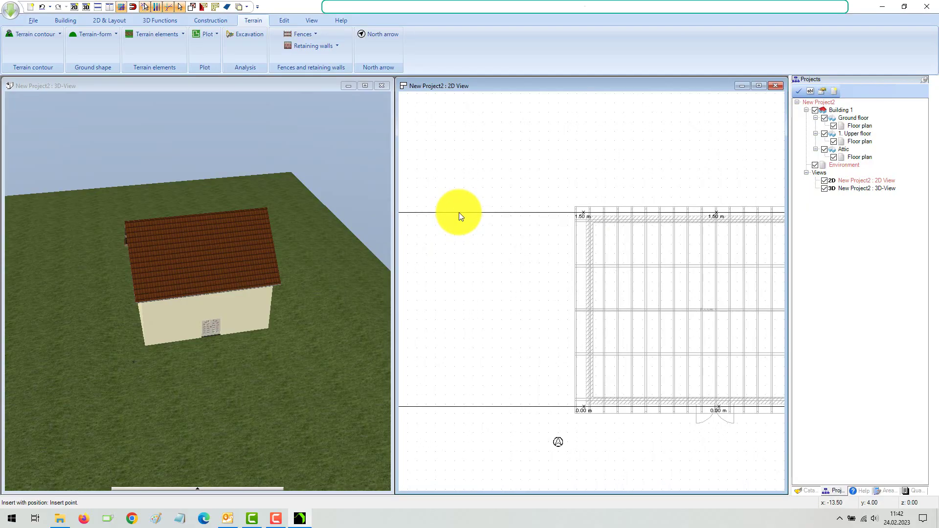
left_click(464, 212)
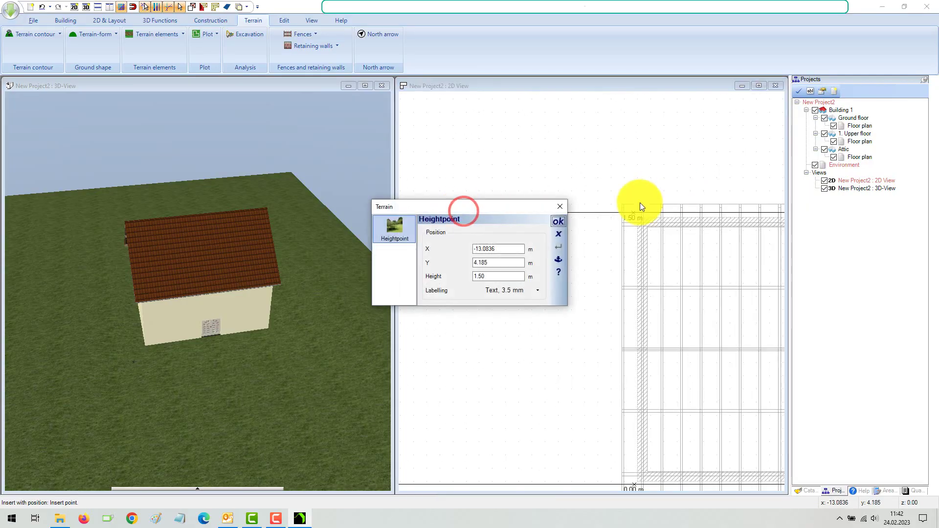
left_click(560, 220)
scroll(568, 196, "down", 2)
scroll(568, 196, "down", 2)
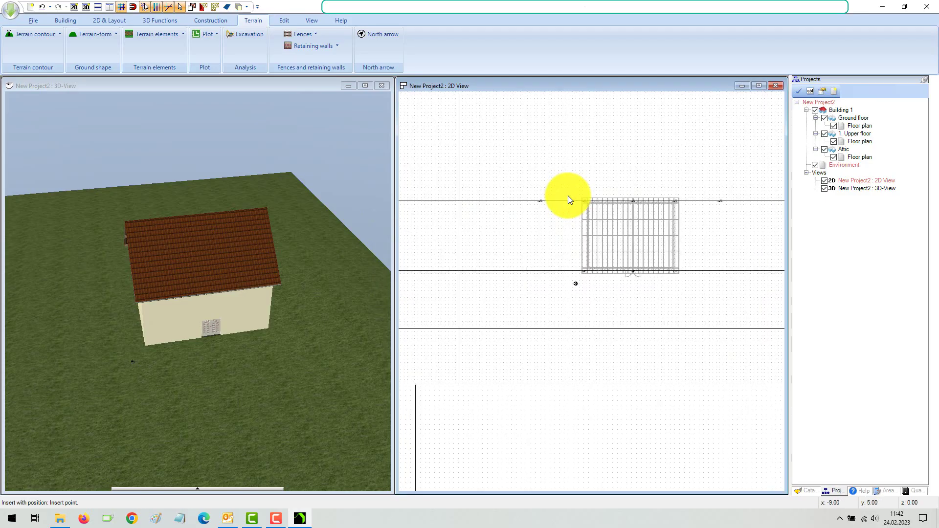
- Place 5.00 m height points along the top guideline at Y 20.50, including X 7.00 and 14.00
scroll(566, 135, "up", 1)
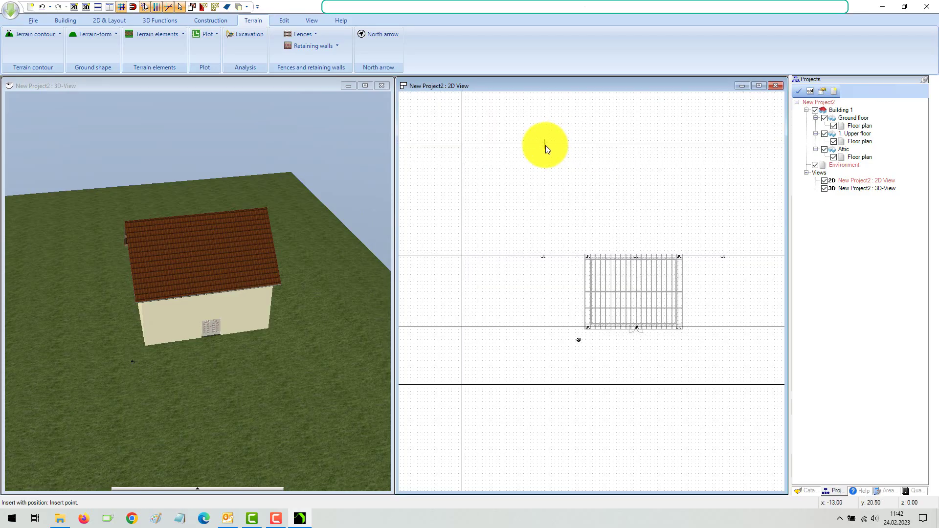
left_click(542, 145)
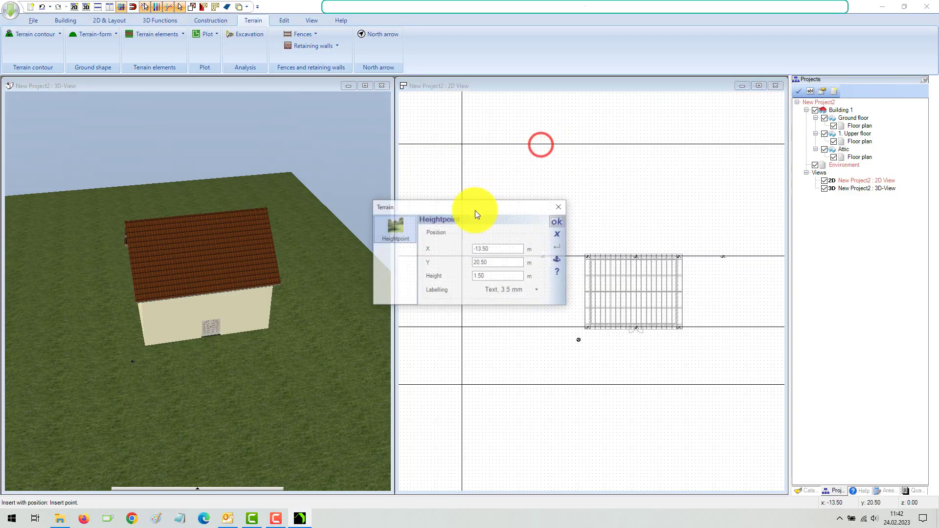
double_click(510, 276)
type("5")
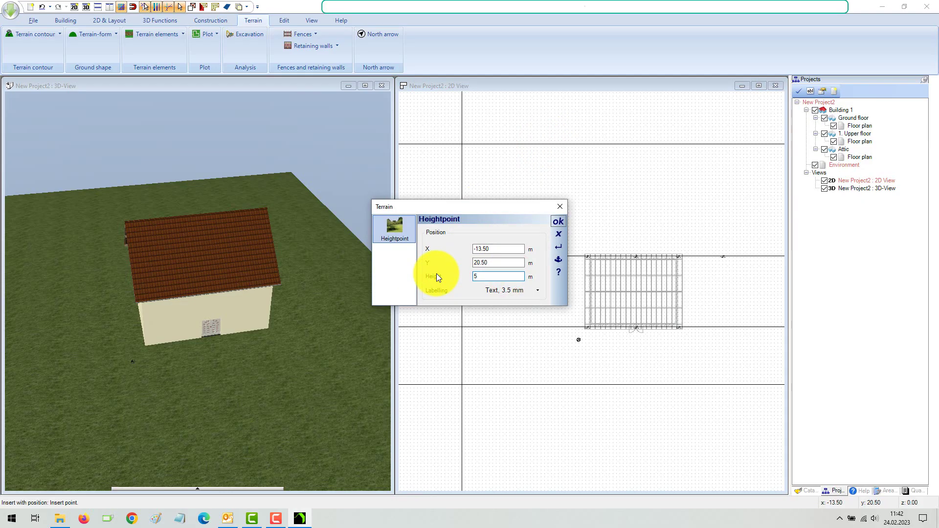
left_click(558, 221)
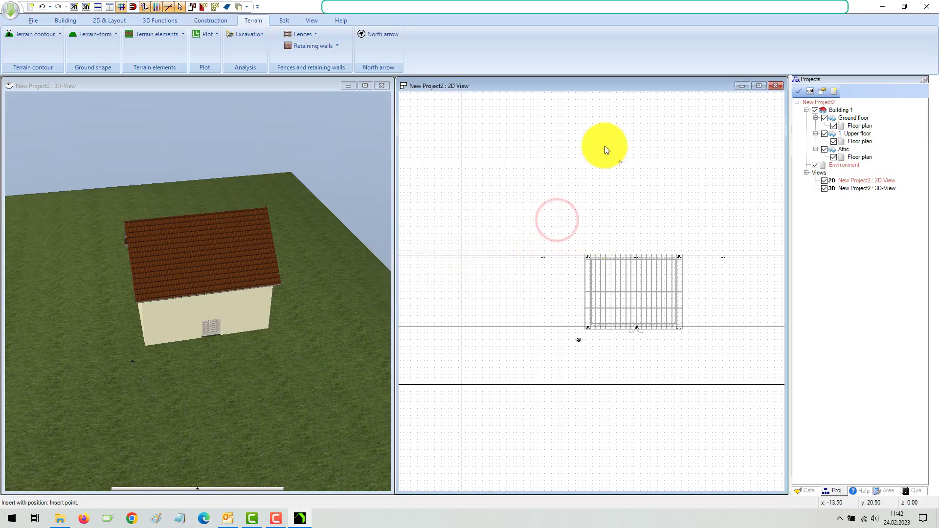
left_click(591, 144)
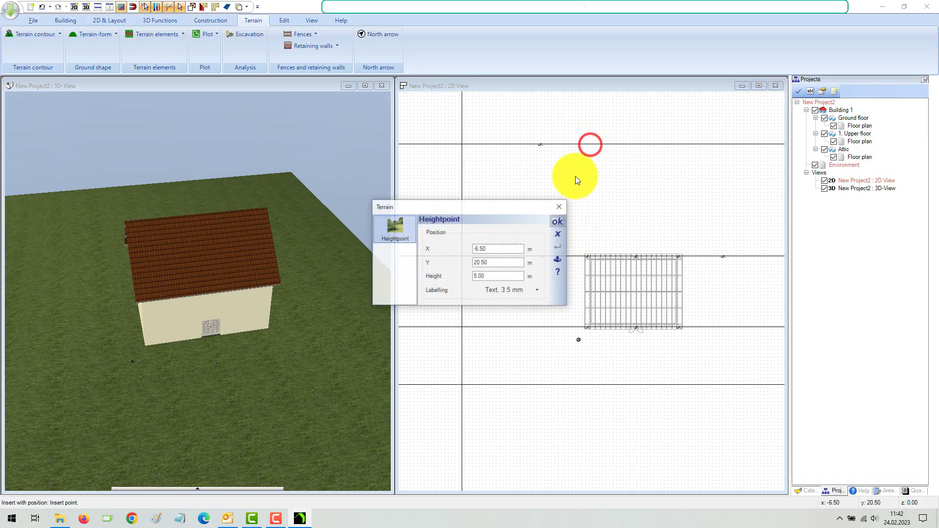
left_click(558, 221)
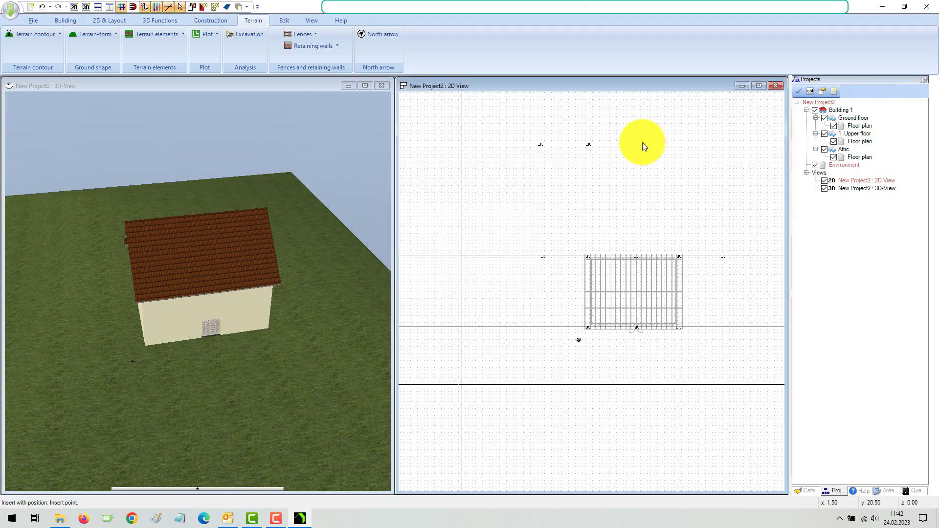
left_click(642, 144)
left_click(561, 221)
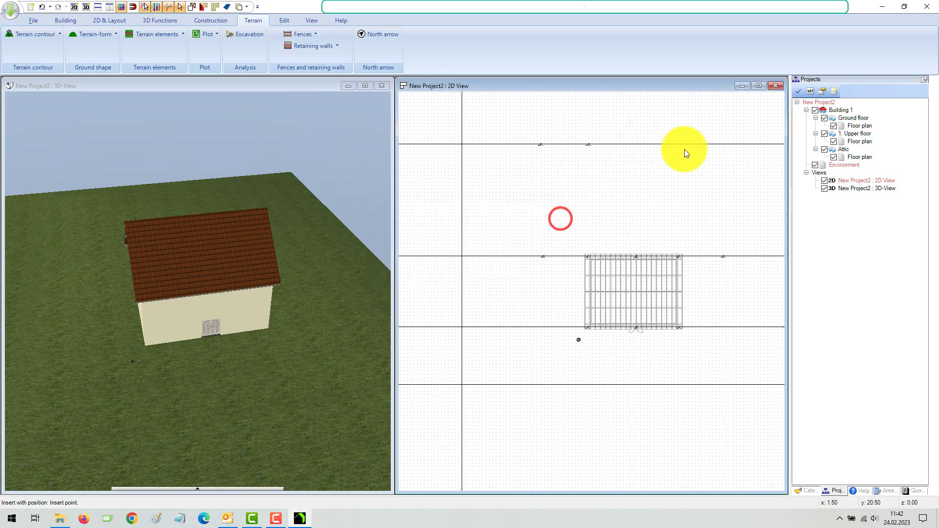
left_click(682, 143)
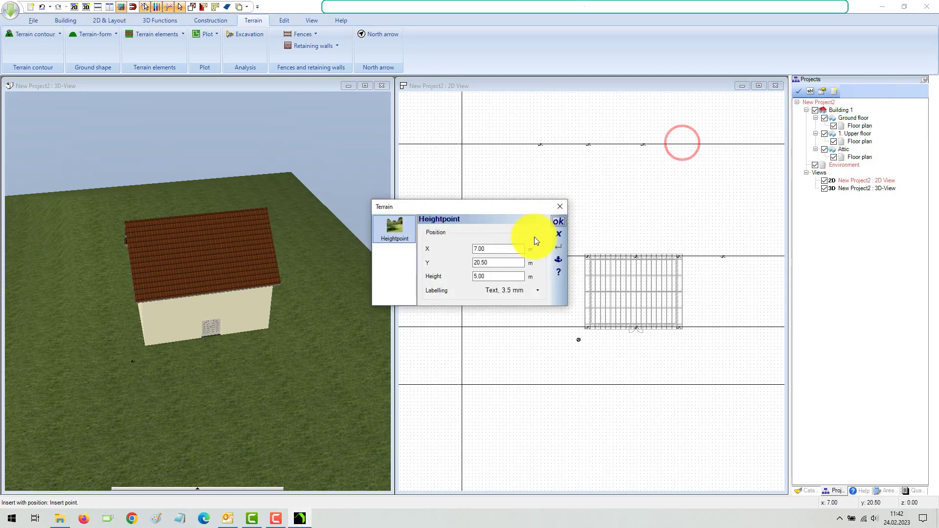
left_click(553, 217)
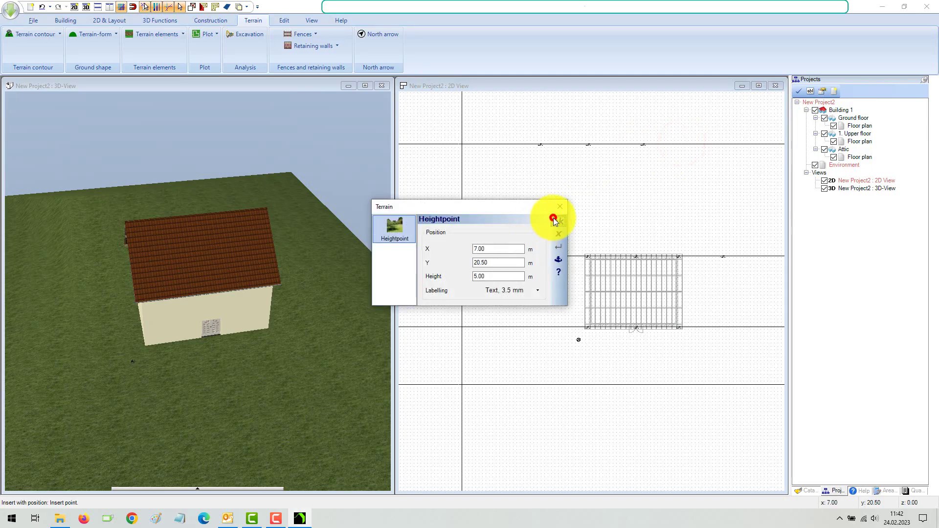
left_click(729, 145)
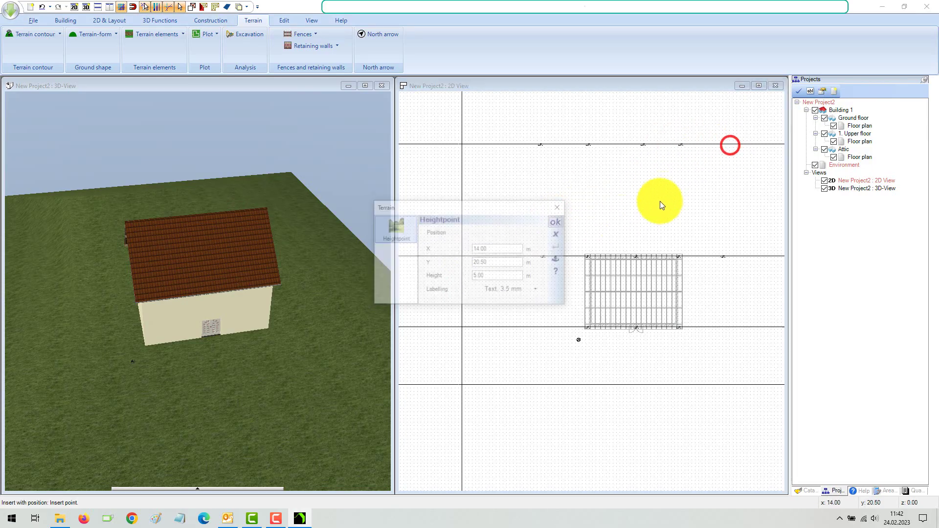
left_click(560, 222)
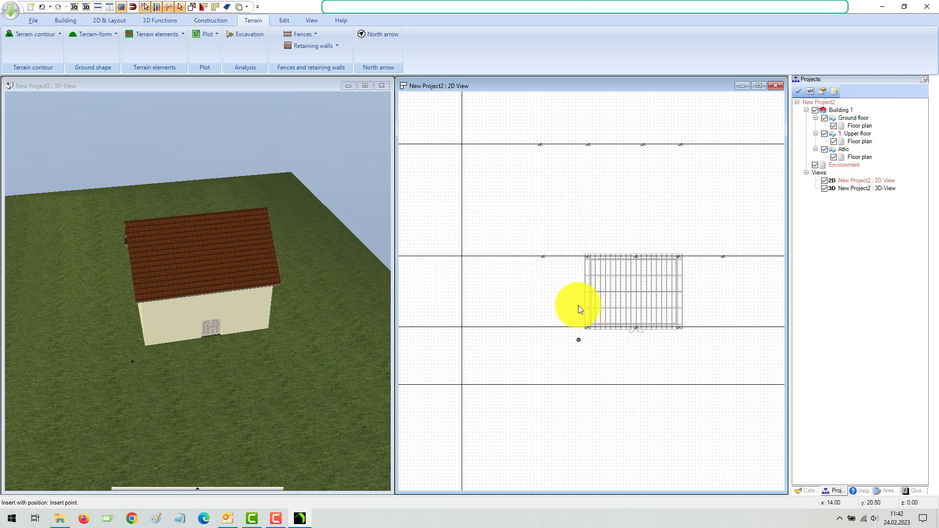
left_click(529, 383)
- Place −2.50 m height points along the lowest guideline at Y −14.50, including X 7.50 and 13.50
left_click(489, 276)
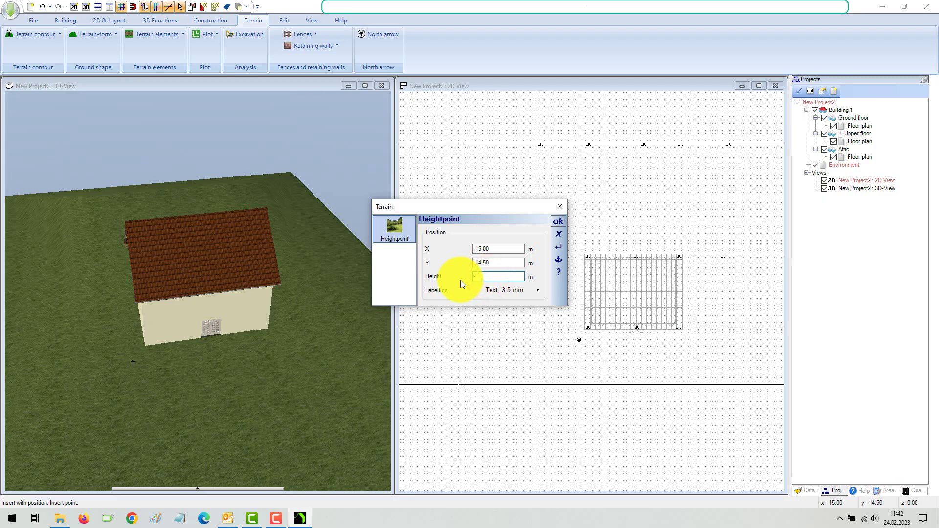
type("-2,5")
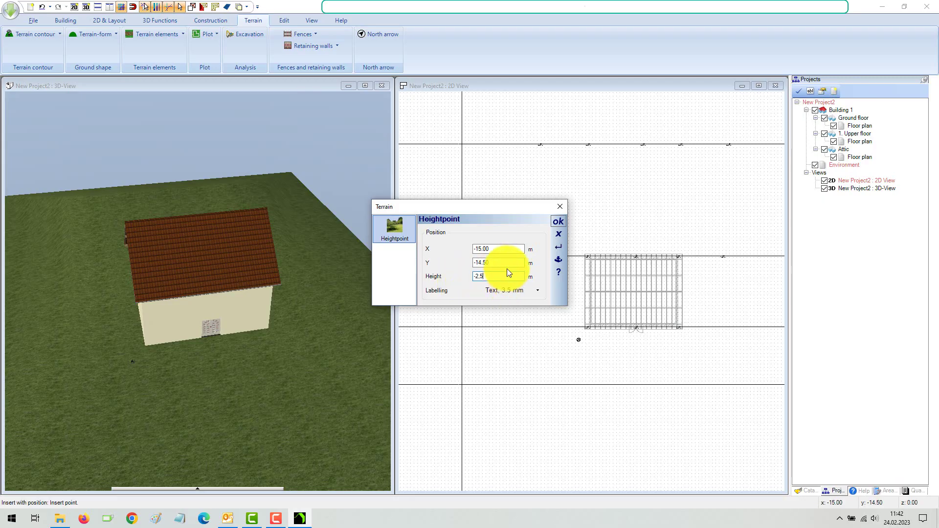
left_click(507, 269)
left_click(511, 263)
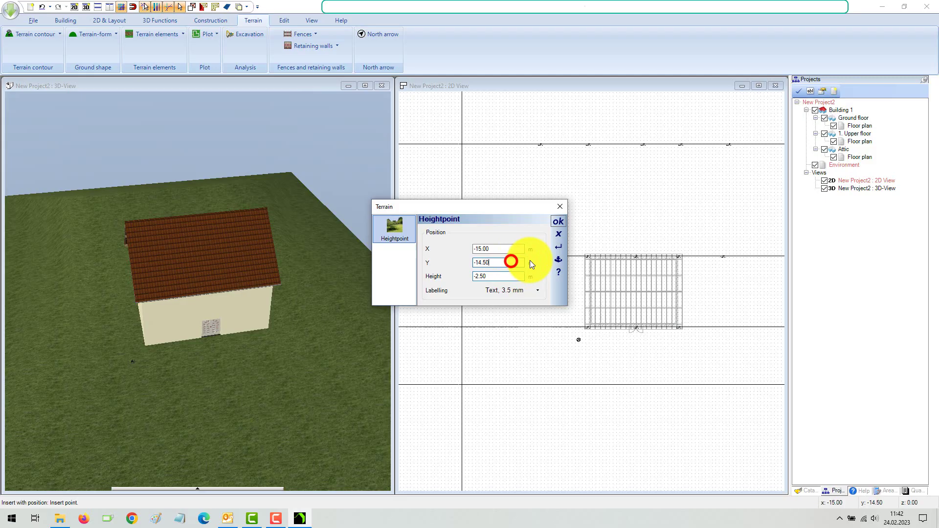
left_click(558, 222)
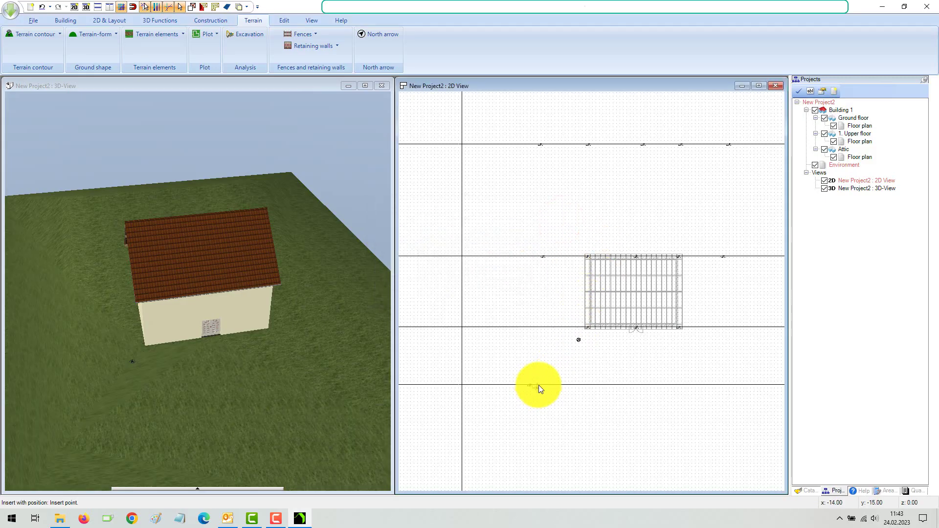
left_click(580, 386)
left_click(560, 223)
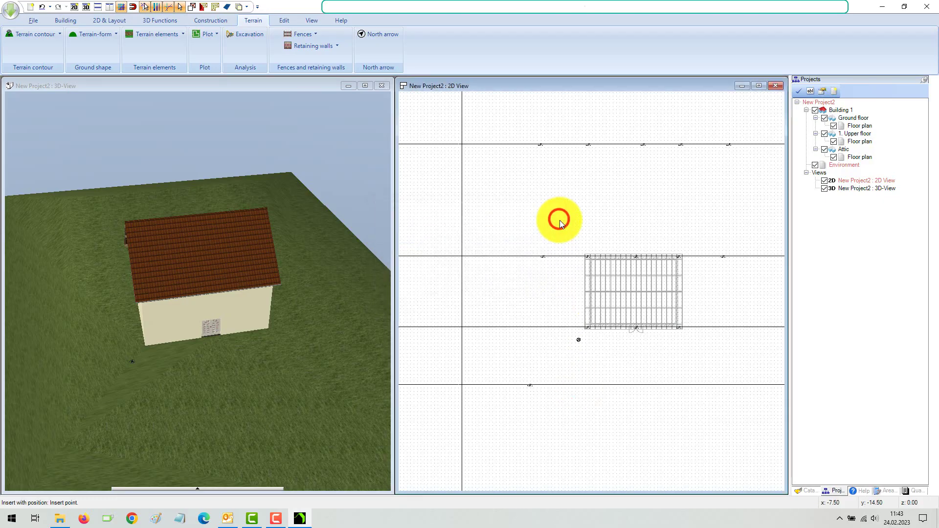
left_click(647, 384)
left_click(561, 223)
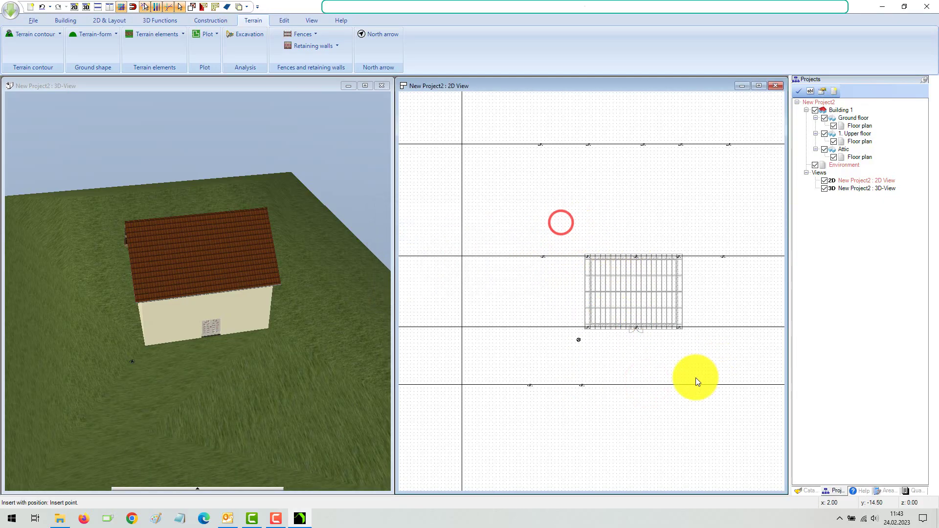
left_click(684, 386)
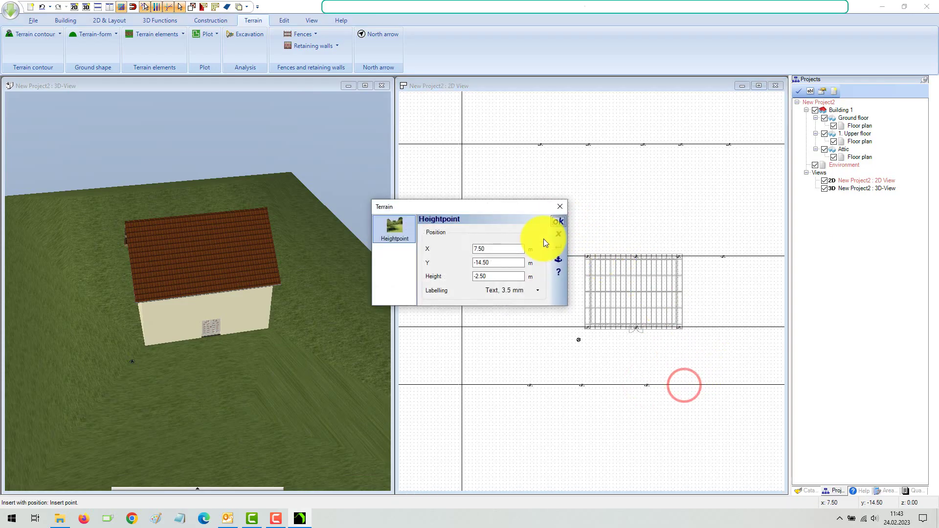
left_click(560, 223)
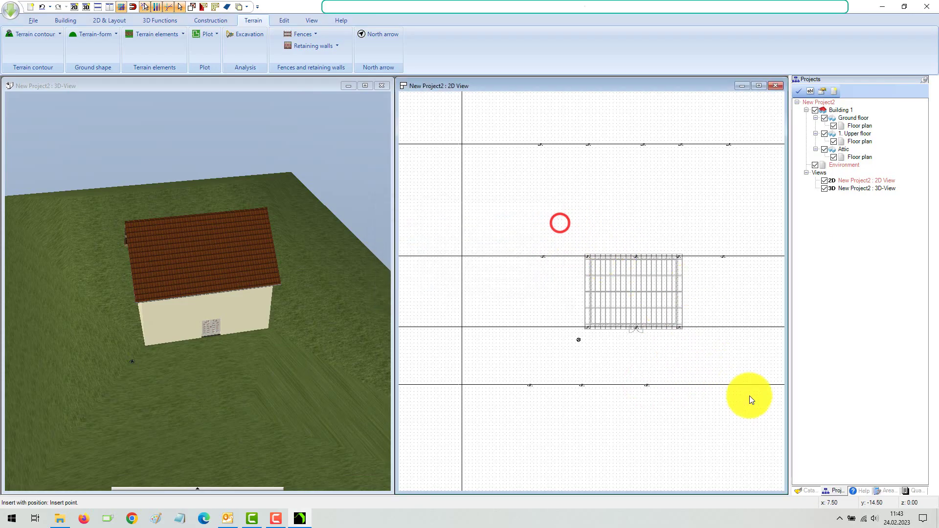
left_click(726, 384)
left_click(556, 222)
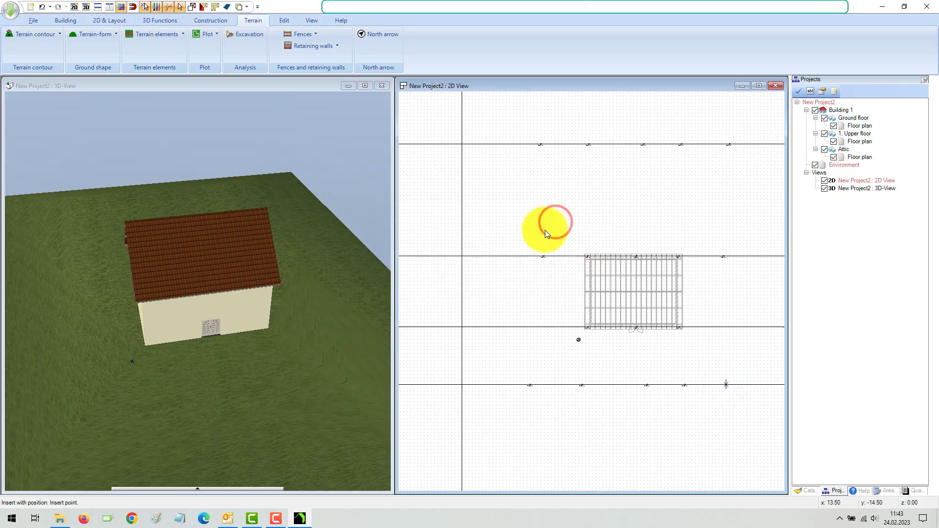
right_click(324, 131)
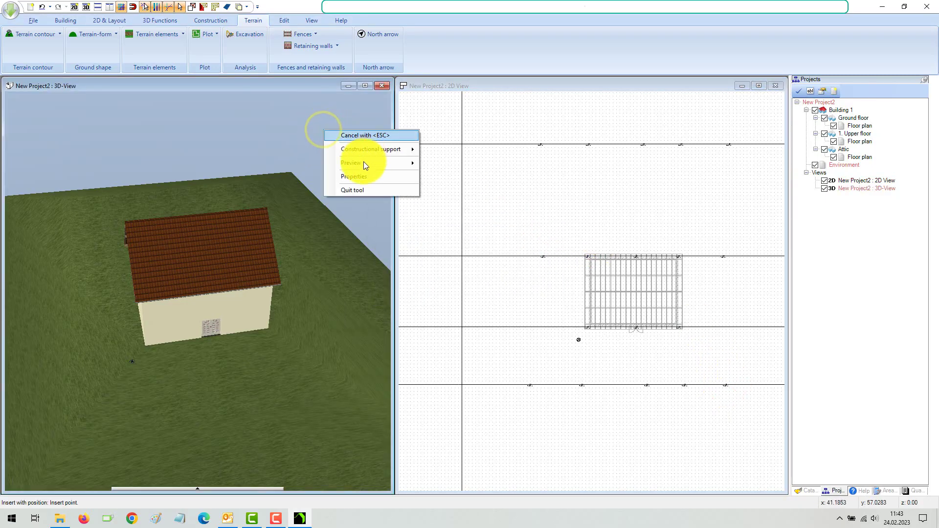
- Quit the height point tool and inspect the sloped terrain in 3D with Building 1 hidden and shown
left_click(347, 188)
left_click_drag(287, 149, 275, 166)
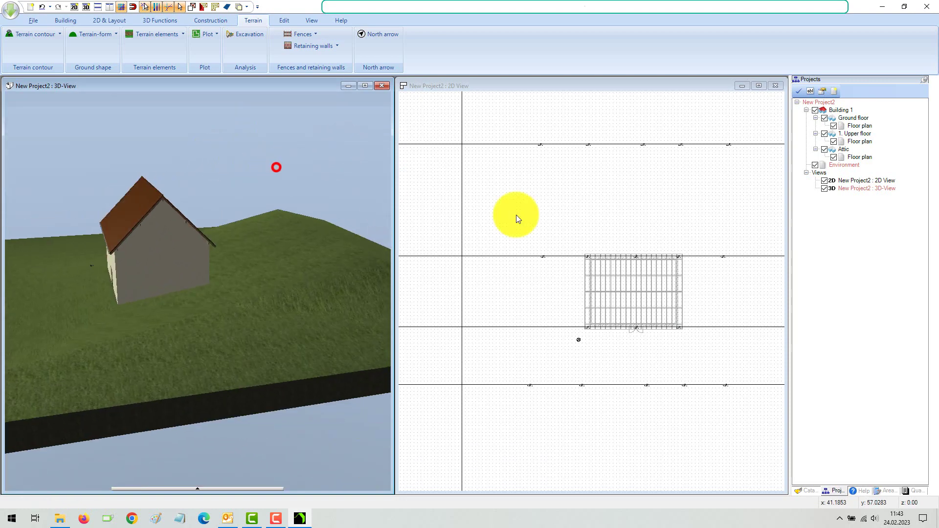
left_click(815, 110)
left_click_drag(286, 228, 309, 245)
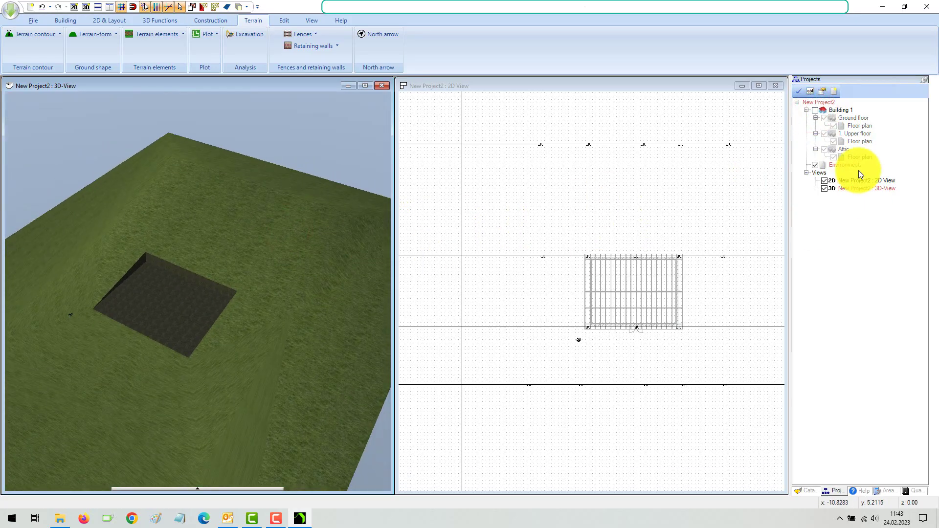
left_click(815, 110)
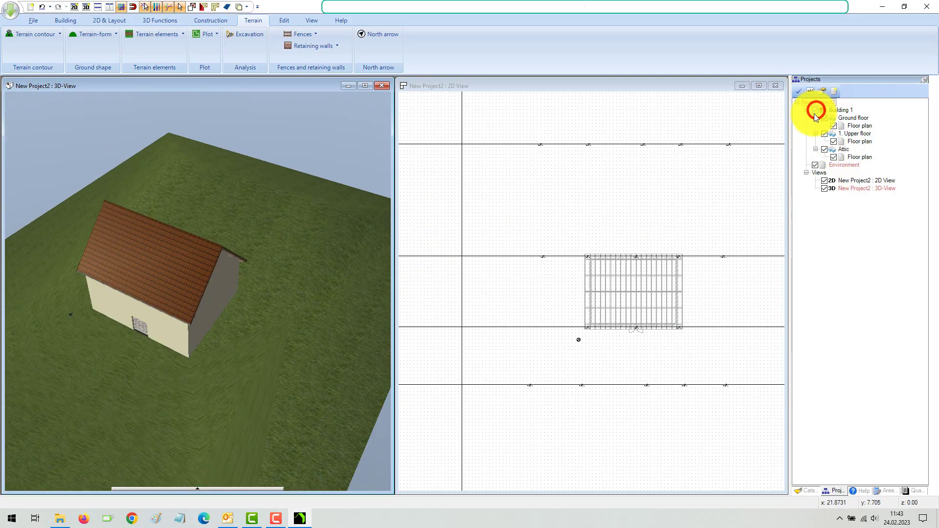
- Reactivate the 2D plan and restart Insert height point from the terrain tools
left_click(530, 89)
left_click(34, 18)
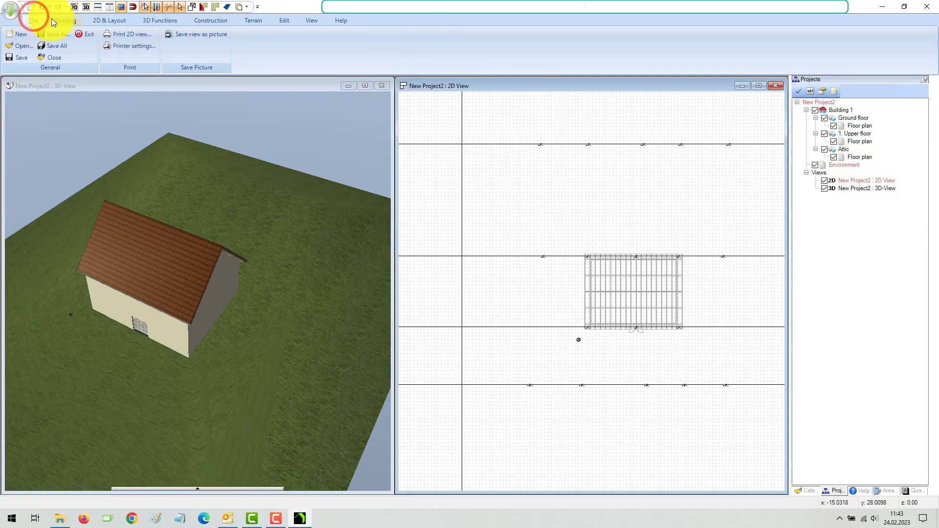
left_click(245, 20)
left_click(43, 34)
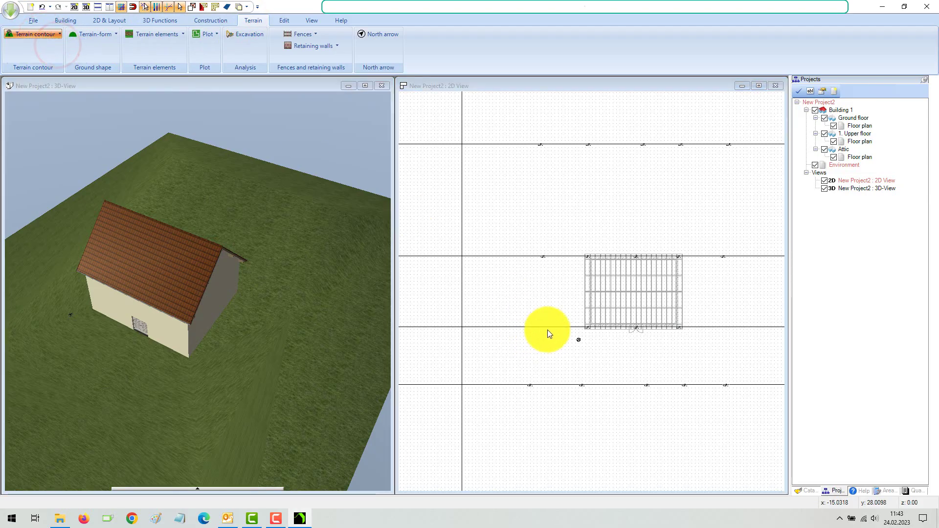
- Add 0.00 m height points on the front-wall guideline at X −13.794 and X 13.051
scroll(544, 327, "up", 2)
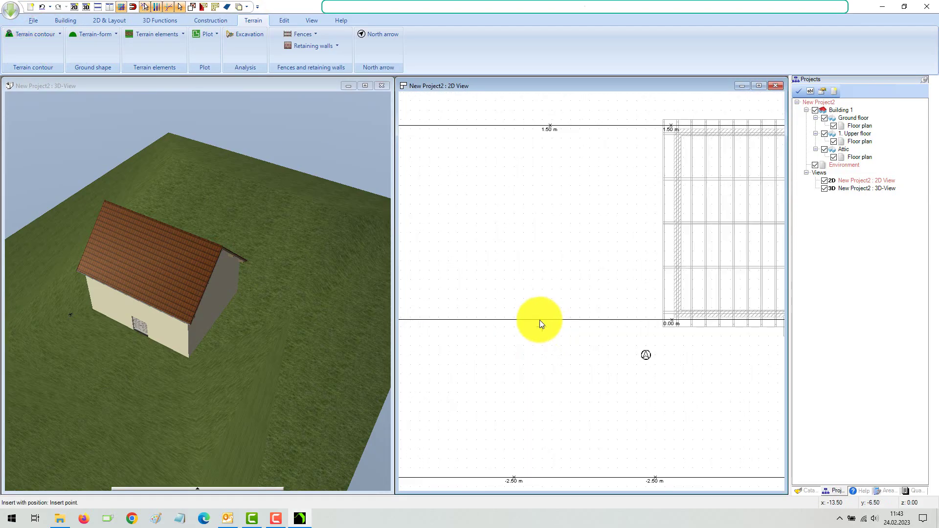
left_click(536, 320)
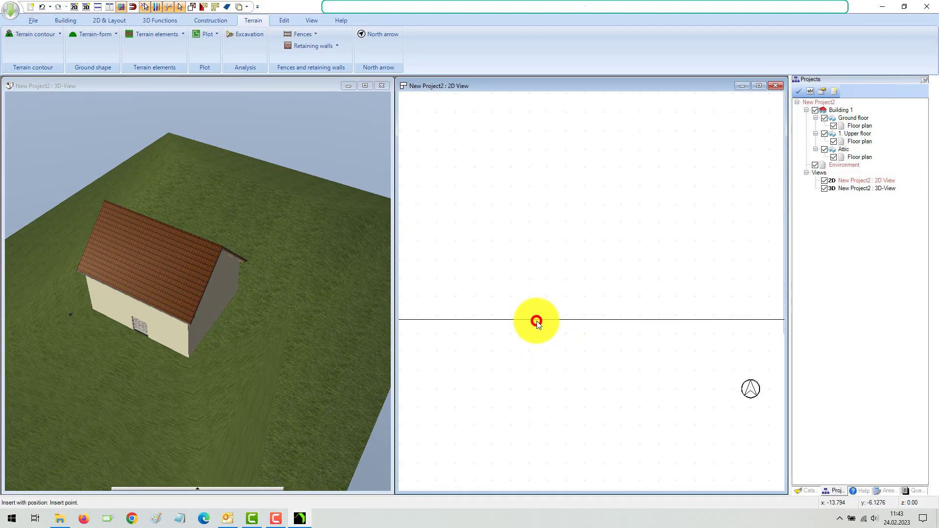
left_click(493, 279)
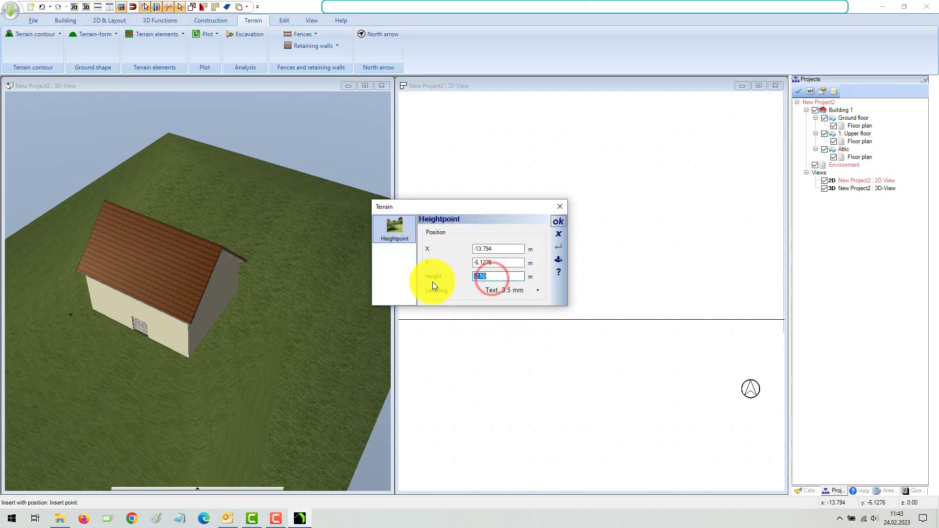
type("0")
left_click(558, 222)
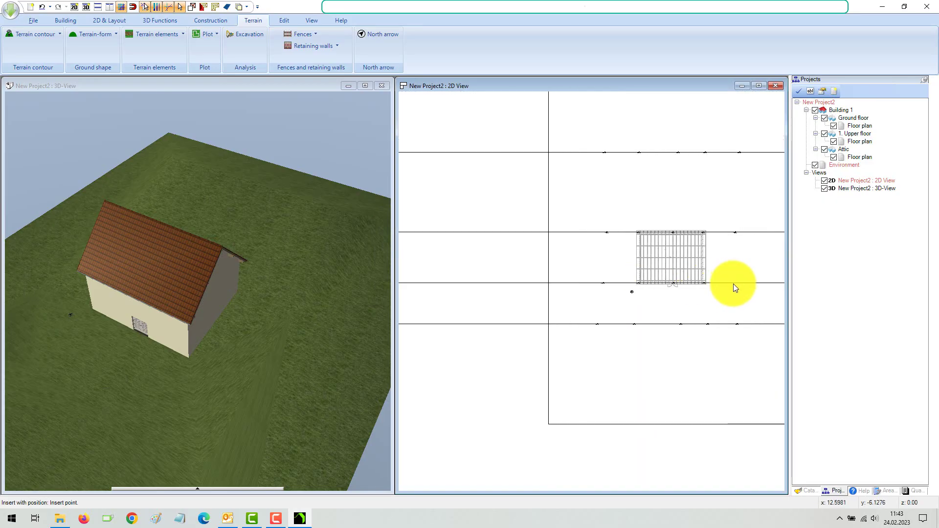
scroll(733, 283, "up", 3)
scroll(740, 281, "up", 2)
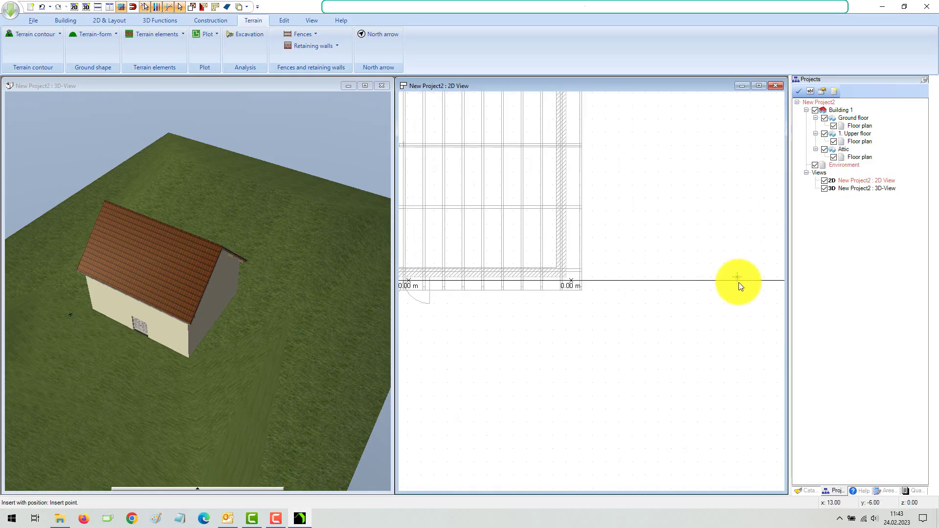
left_click(739, 283)
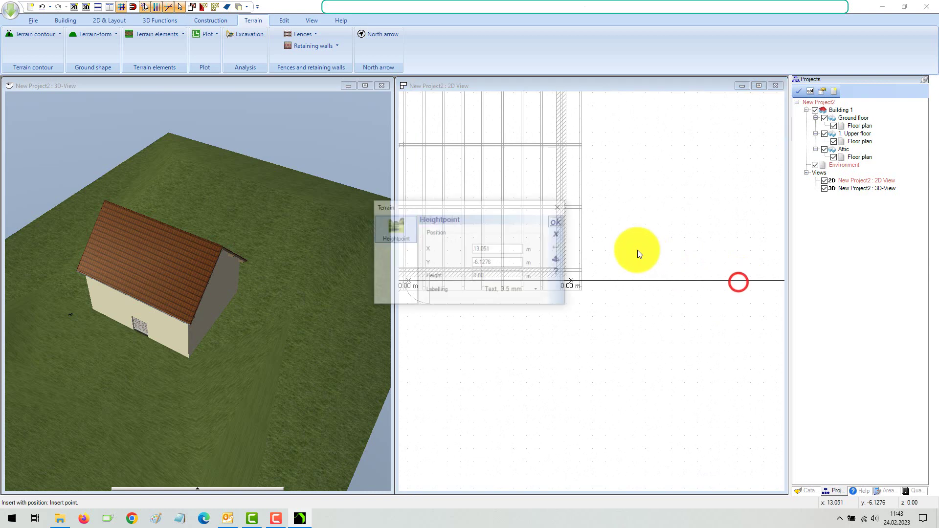
left_click(557, 220)
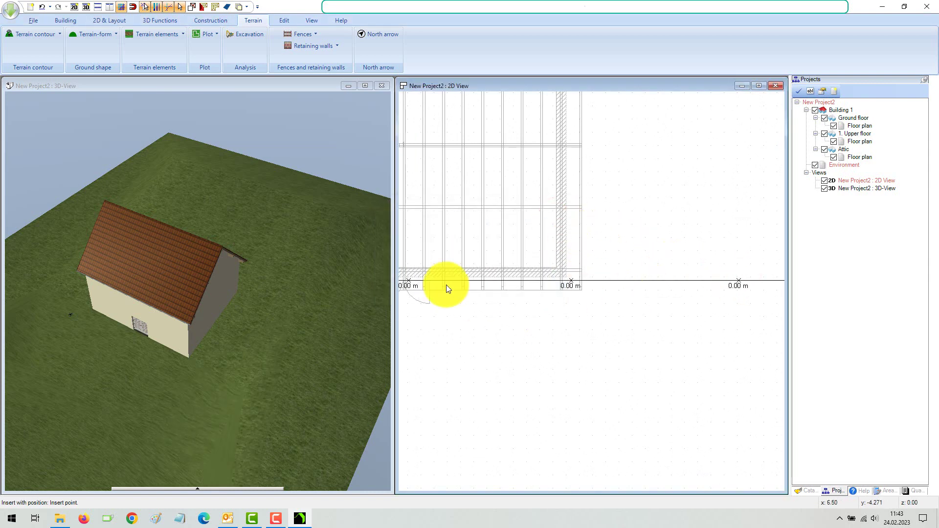
left_click(328, 328)
- Orbit the 3D view, zoom out the 2D plan to show the whole terrain, and select it
left_click_drag(319, 342, 298, 296)
mouse_move(354, 278)
left_mouse_down()
mouse_move(374, 283)
mouse_move(305, 295)
mouse_move(322, 298)
mouse_move(336, 322)
mouse_move(338, 284)
left_mouse_up()
scroll(607, 301, "down", 4)
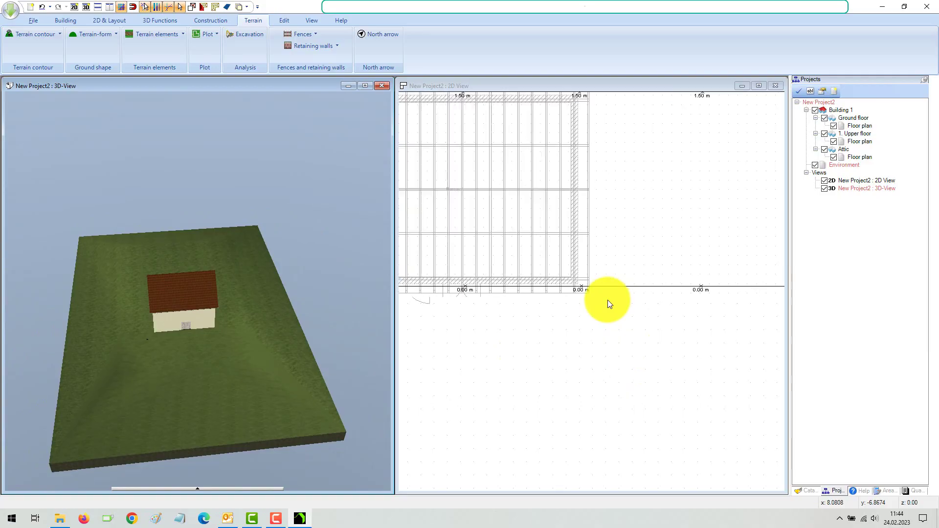
scroll(608, 300, "down", 2)
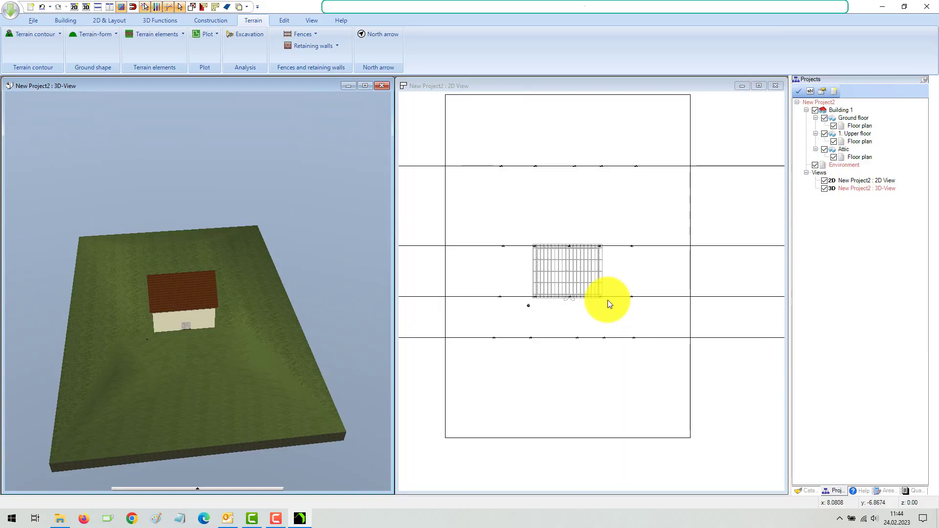
scroll(611, 301, "left", 3)
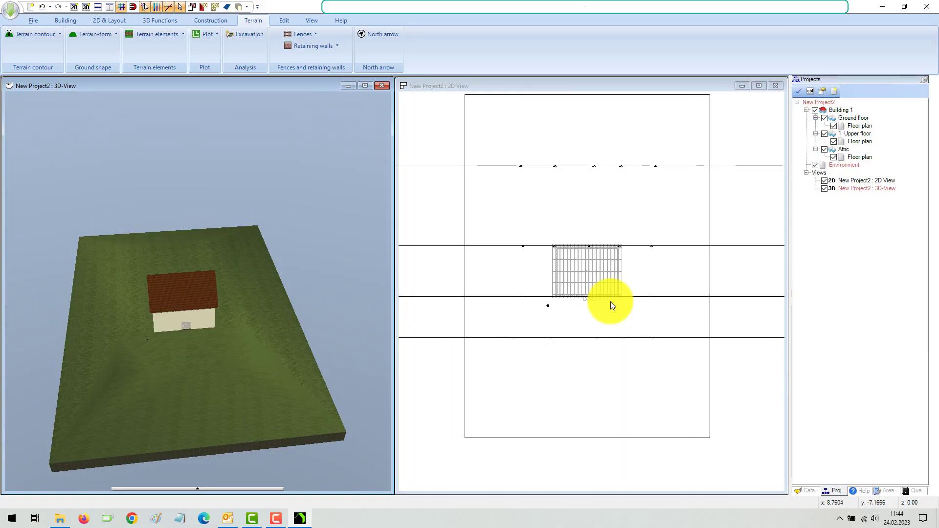
left_click(625, 393)
left_click(463, 132)
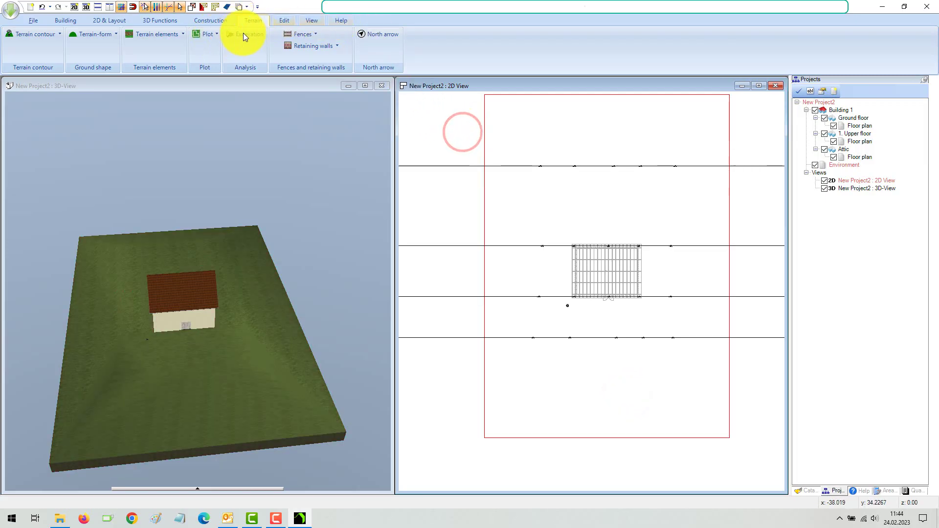
- Draw a five-cornered plot polygon around the house and complete the outline
left_click(207, 34)
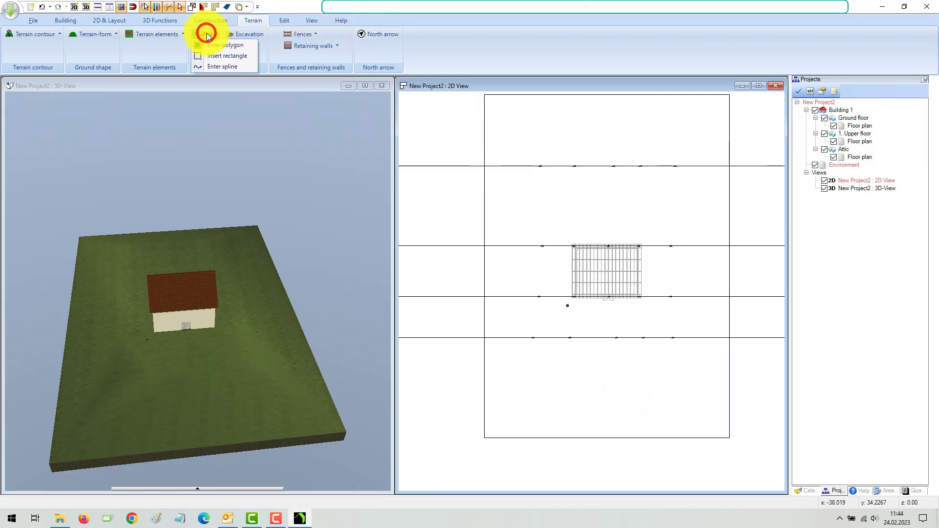
left_click(234, 45)
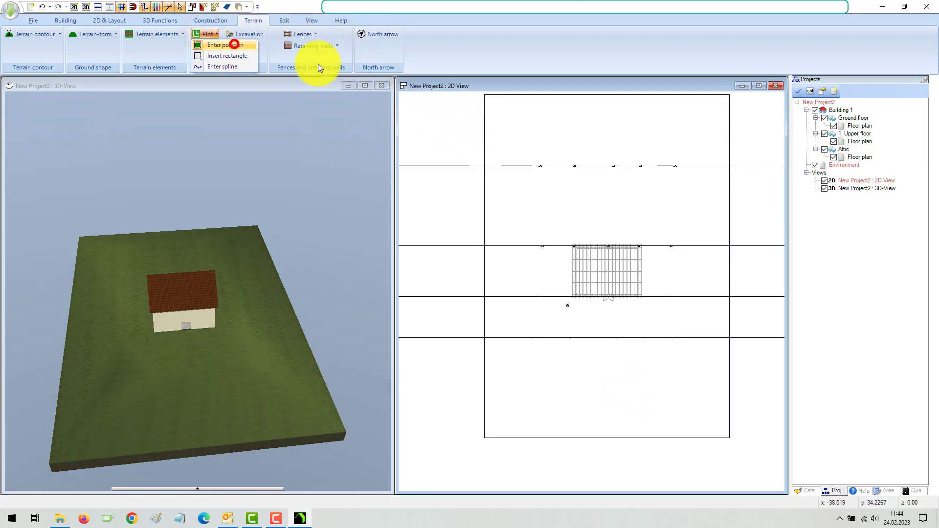
left_click(522, 220)
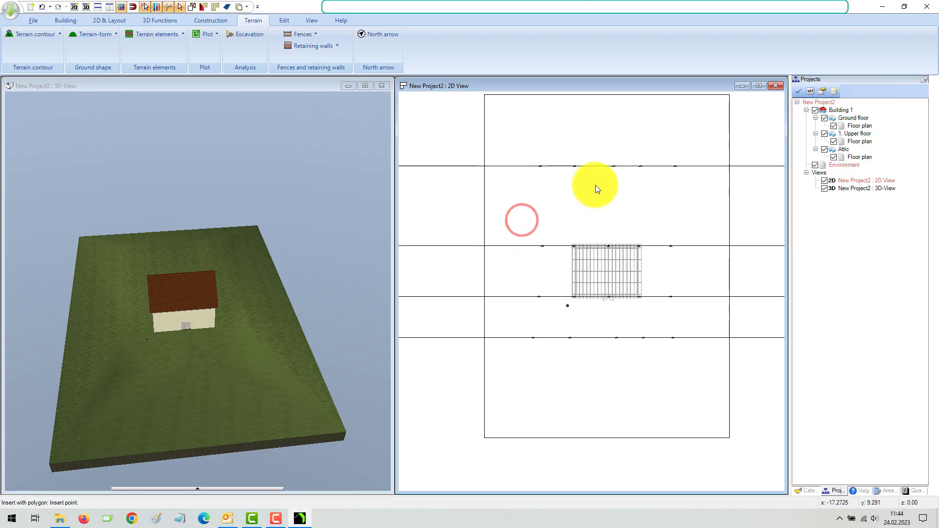
left_click(596, 187)
left_click(705, 232)
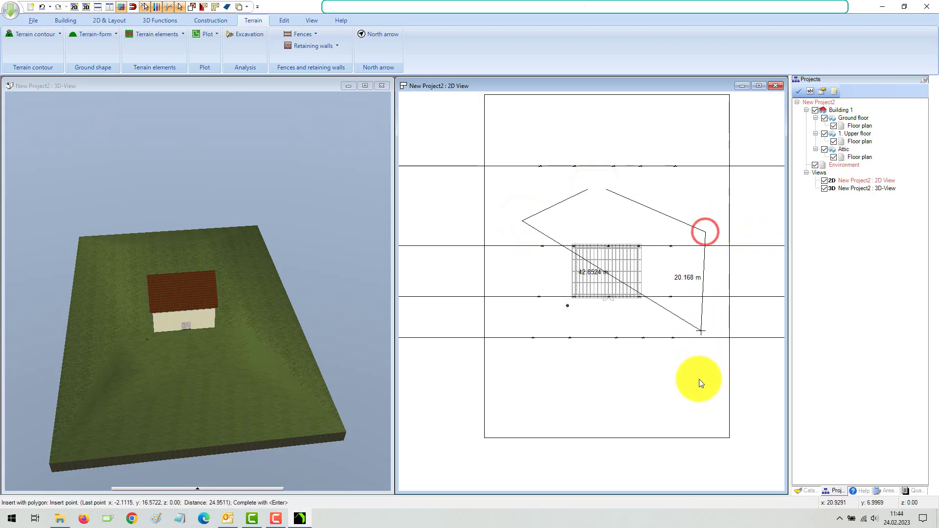
left_click(703, 405)
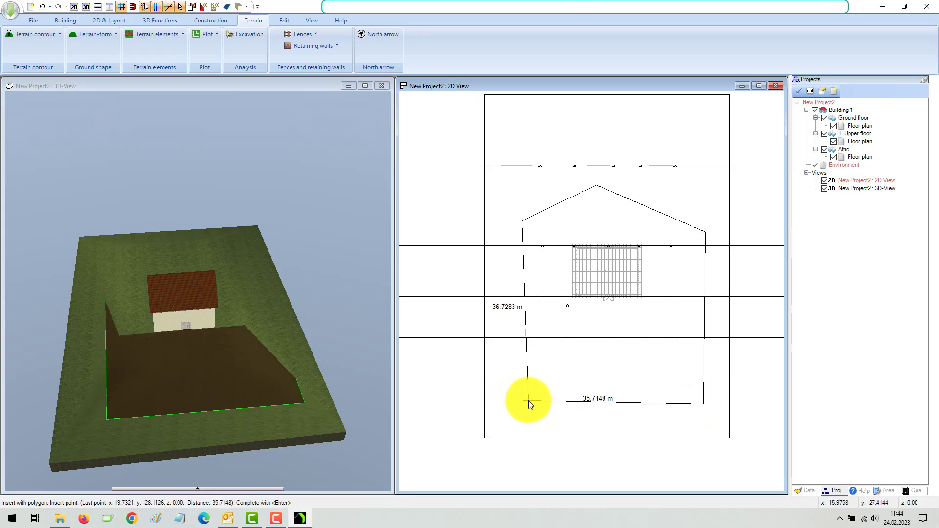
left_click(528, 401)
left_click(541, 324)
right_click(541, 325)
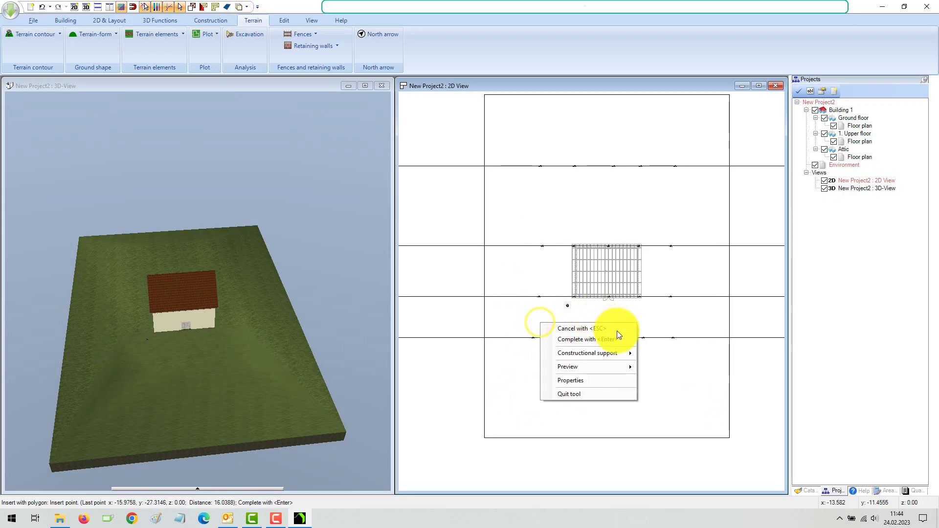
left_click(588, 339)
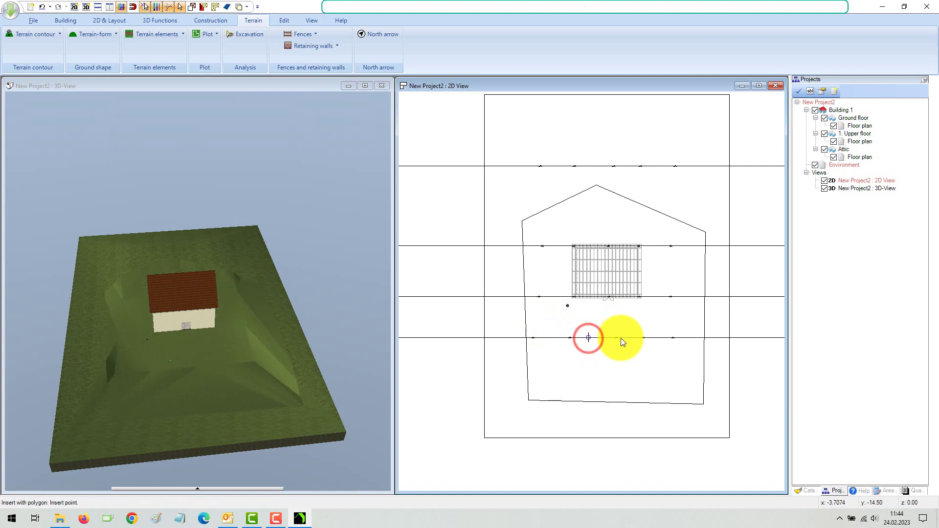
- Quit the plot tool and orbit the 3D view onto the raised mound
left_click(319, 206)
left_click(329, 192)
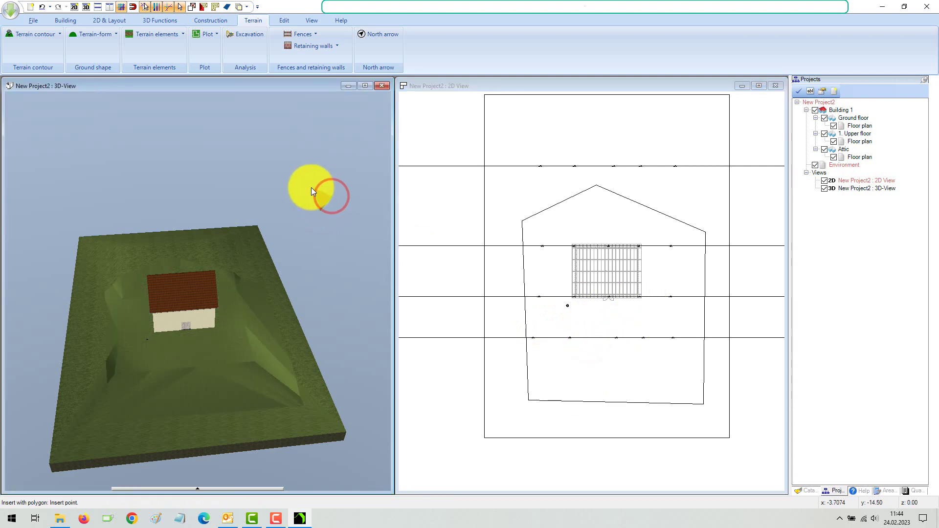
right_click(317, 190)
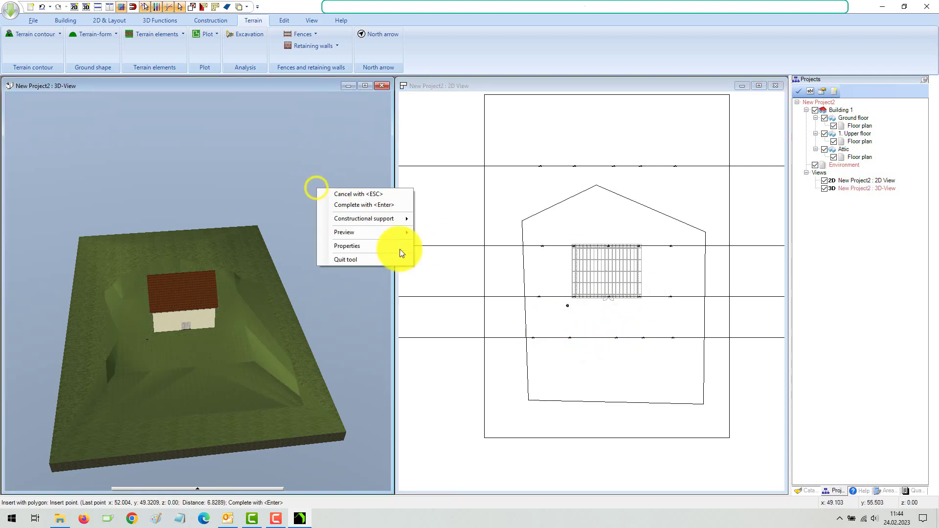
left_click(364, 260)
left_click_drag(339, 253, 324, 293)
- Pick up the grass material from the terrain with Transfer material
left_click(324, 293)
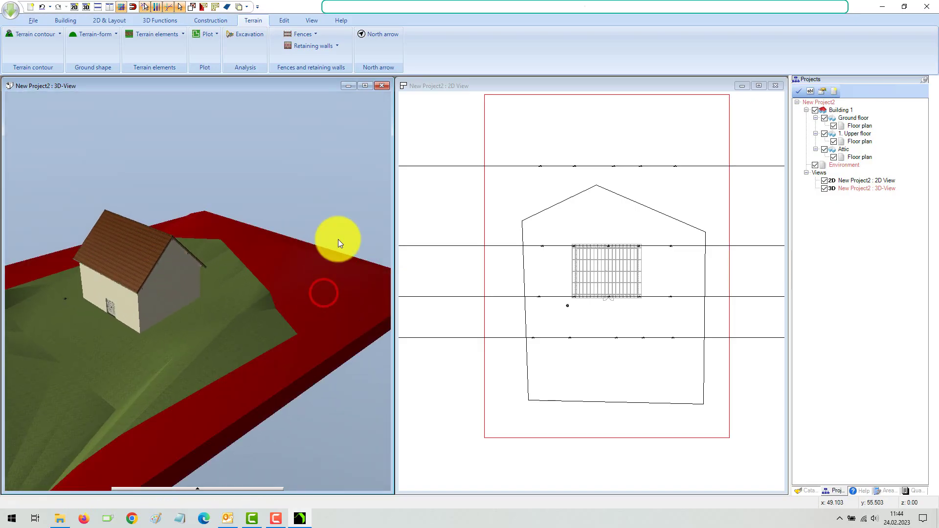
left_click(328, 193)
left_click(176, 23)
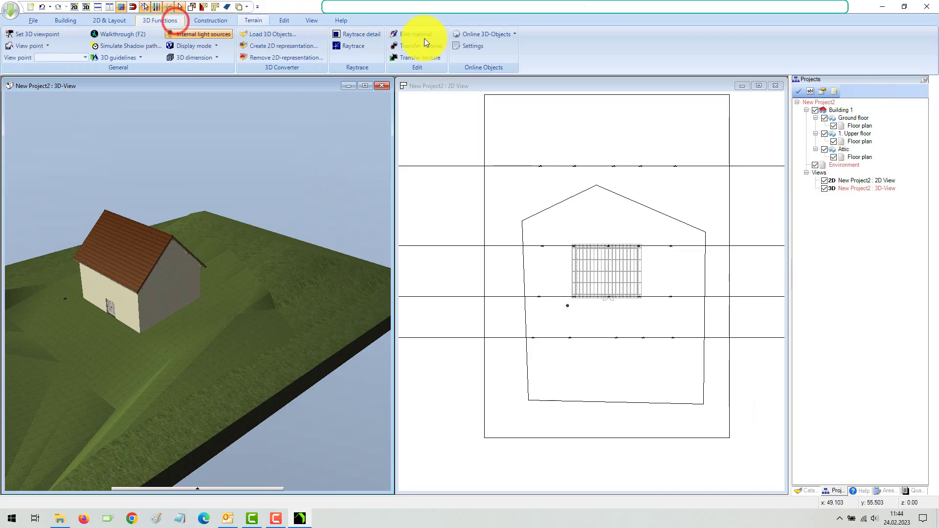
left_click(421, 46)
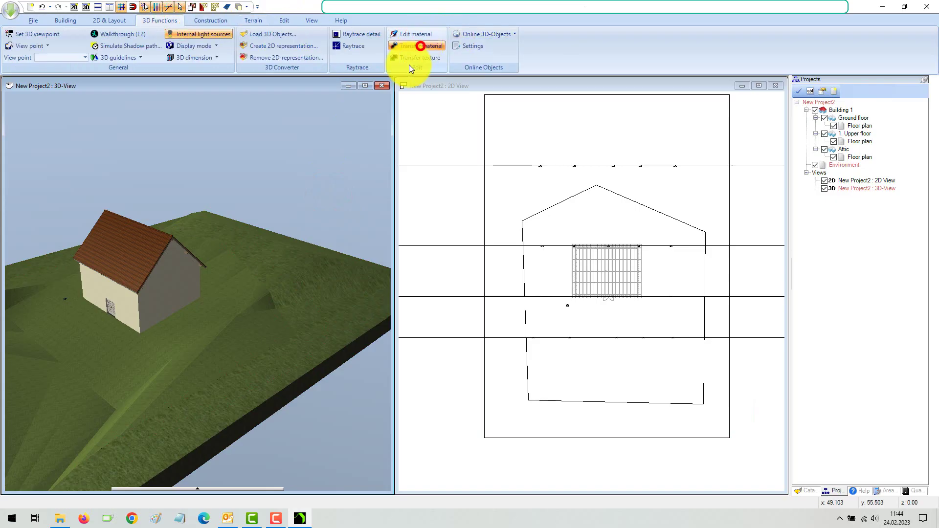
left_click(248, 327)
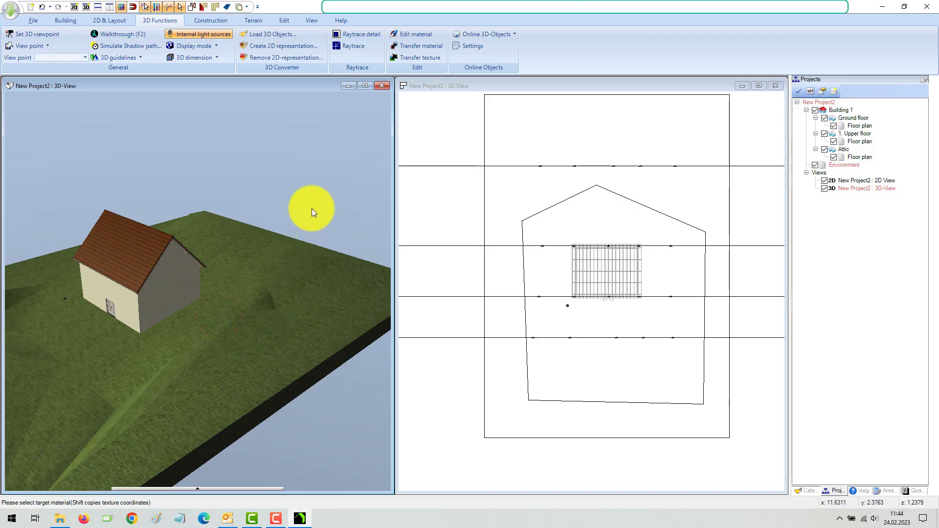
- Select the plot outline in the plan and drag its lower-right corner upward
mouse_move(292, 193)
left_mouse_down()
mouse_move(301, 201)
mouse_move(301, 322)
left_mouse_up()
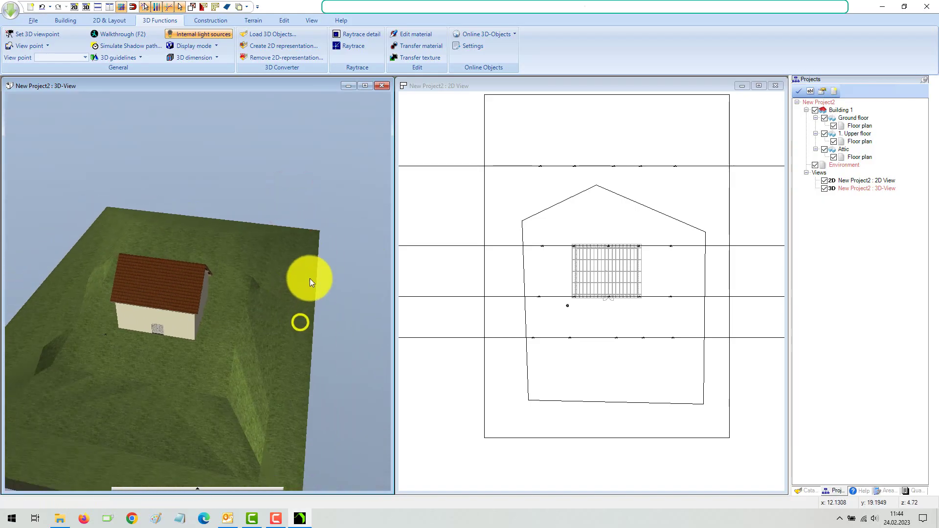
right_click(320, 276)
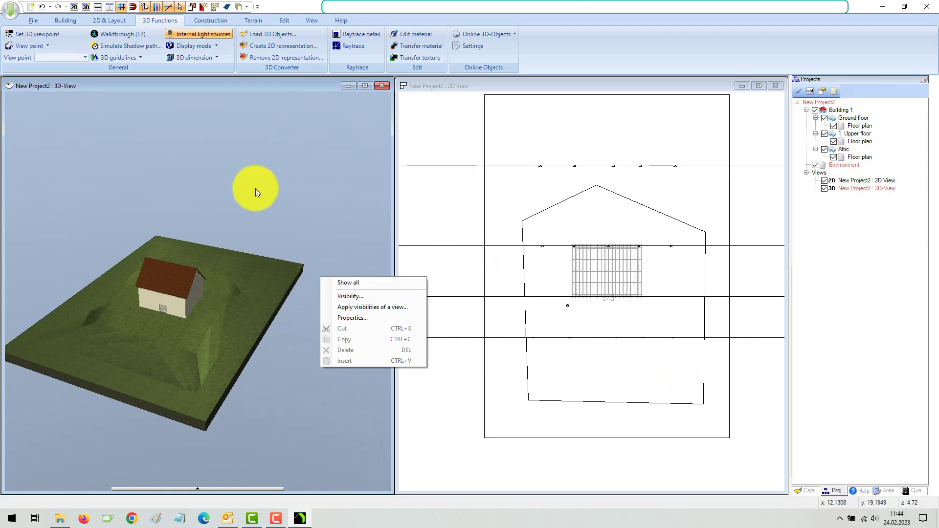
left_click(317, 204)
left_click(686, 399)
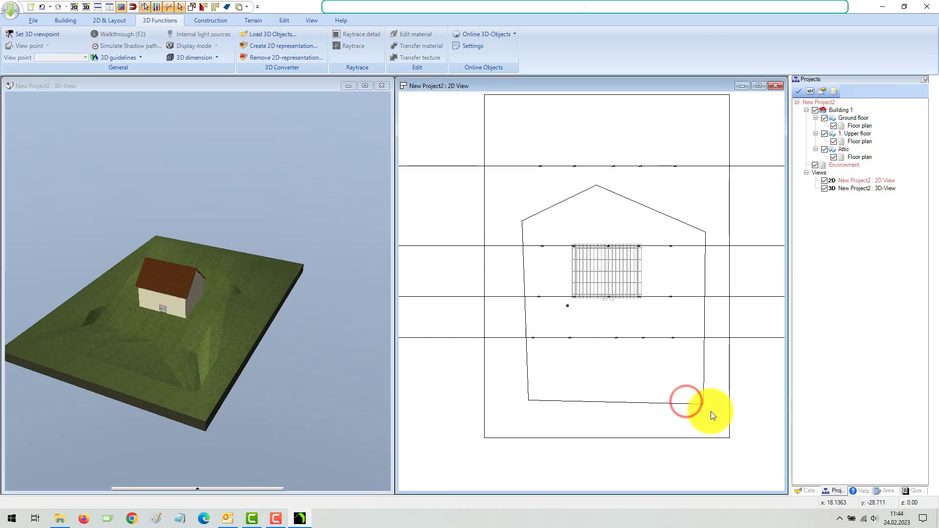
left_click(702, 403)
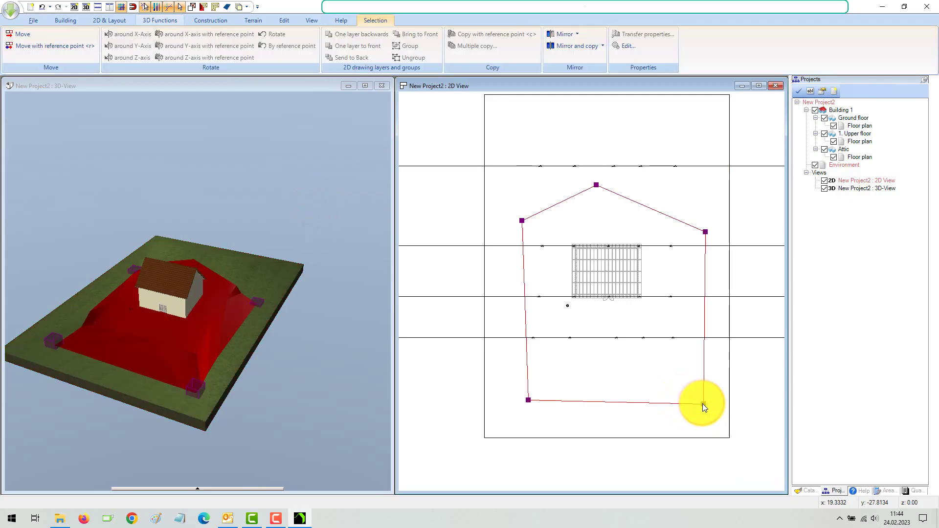
left_click_drag(702, 403, 692, 360)
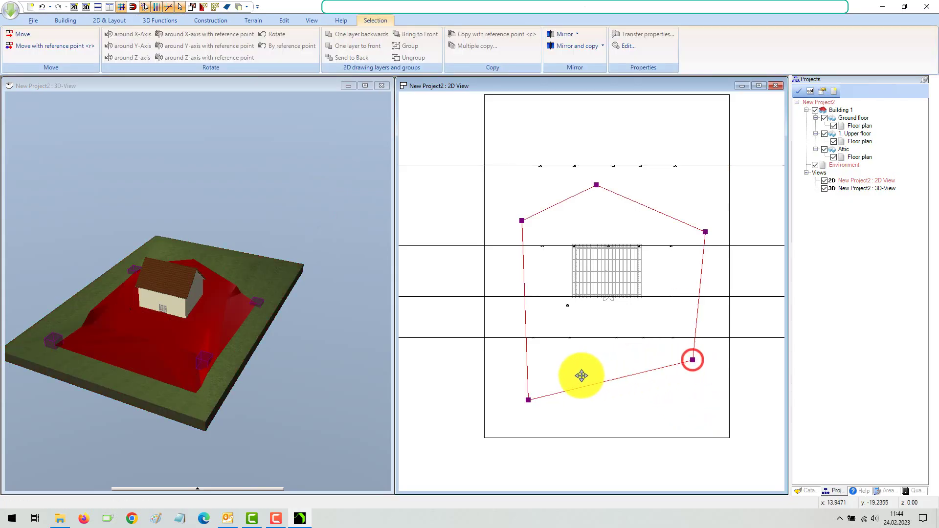
- Drag the plot's lower-left corner up to match the right, then orbit the 3D view
left_click_drag(529, 399, 527, 358)
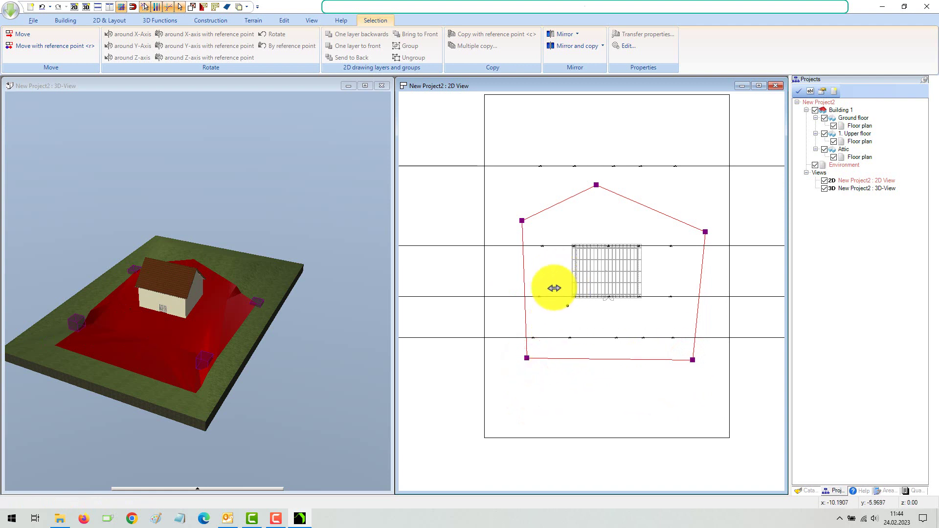
left_click(279, 183)
mouse_move(279, 183)
left_mouse_down()
mouse_move(310, 185)
mouse_move(287, 181)
left_mouse_up()
right_click_drag(291, 195, 304, 196)
left_click(336, 216)
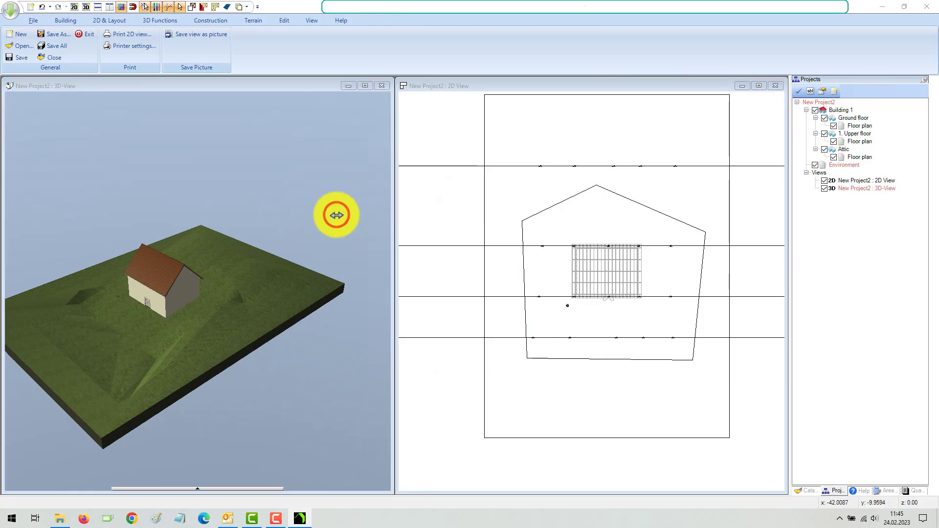
- Untick Terrain solid under the Terrain category of the 3D Visibility settings
left_click(421, 244)
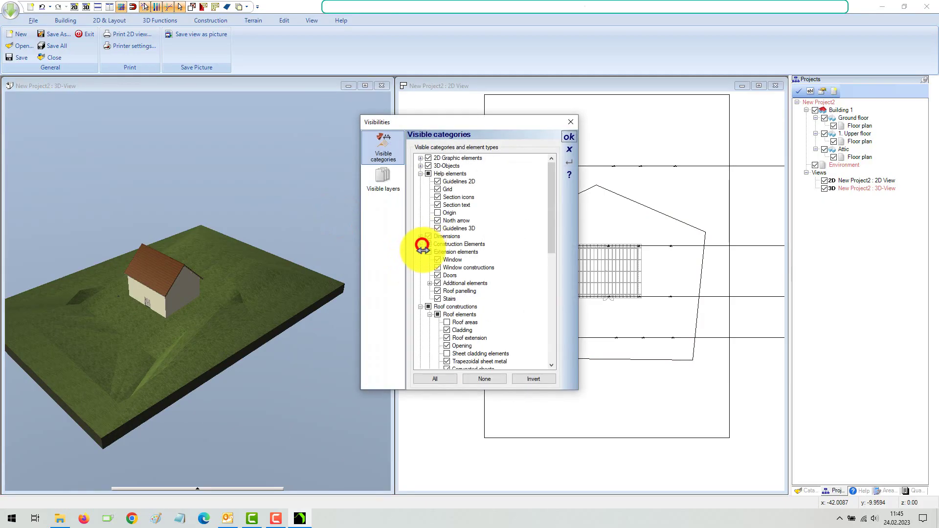
left_click(420, 306)
scroll(433, 338, "down", 2)
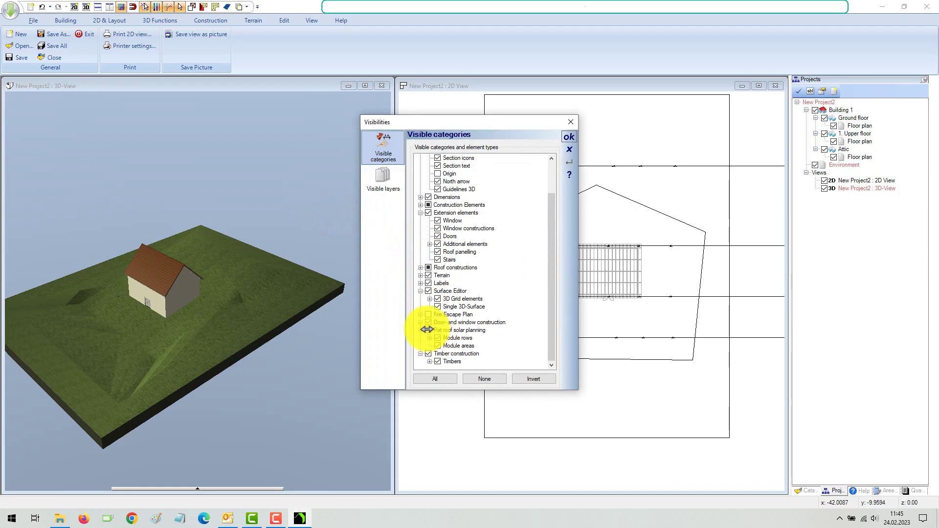
left_click(421, 276)
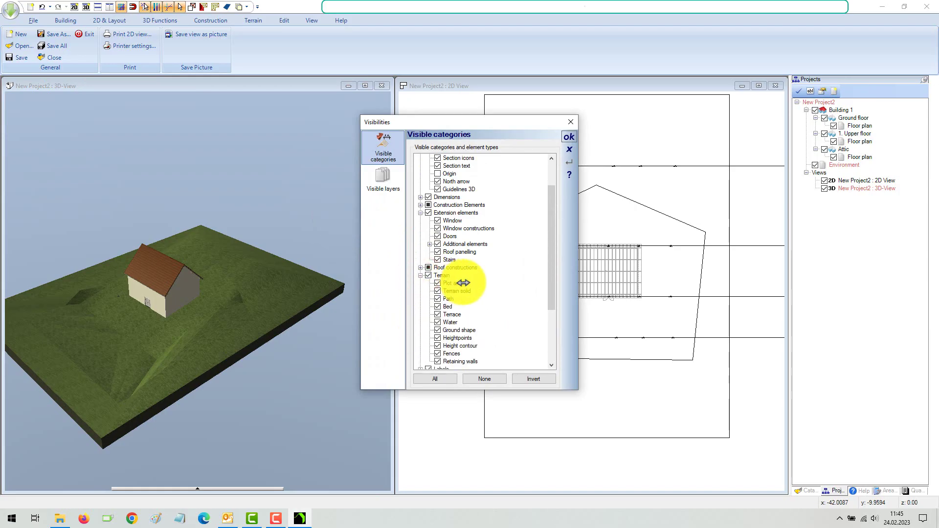
left_click(437, 291)
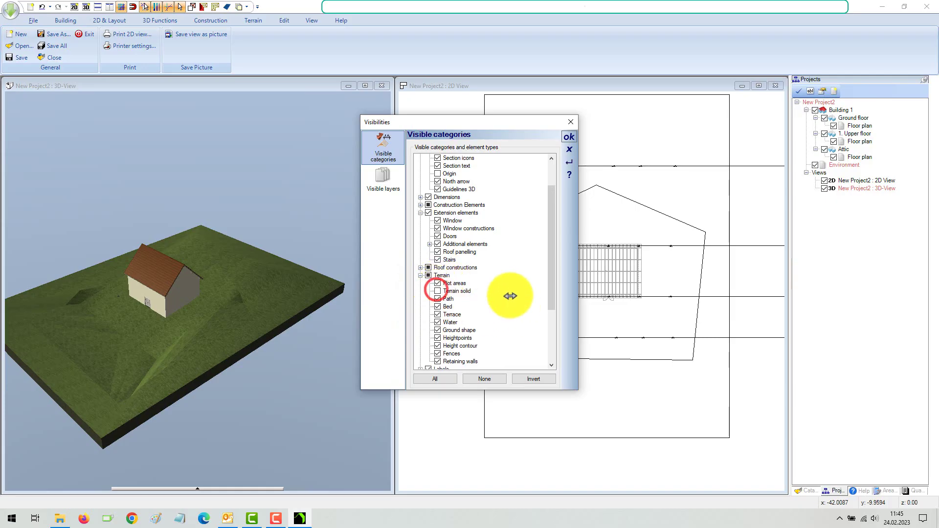
left_click(570, 136)
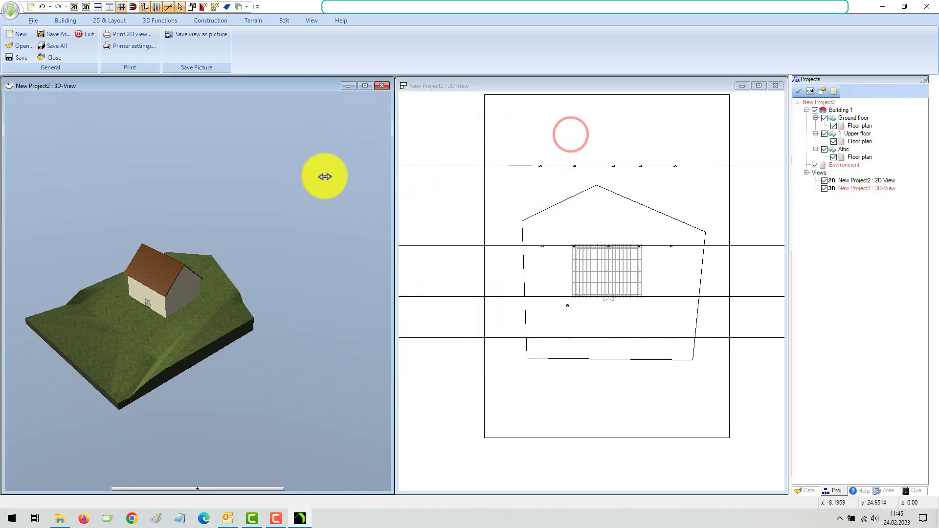
- Turn the 3D view toward the house front and zoom the plan to fit the whole plot
left_click_drag(325, 174, 303, 190)
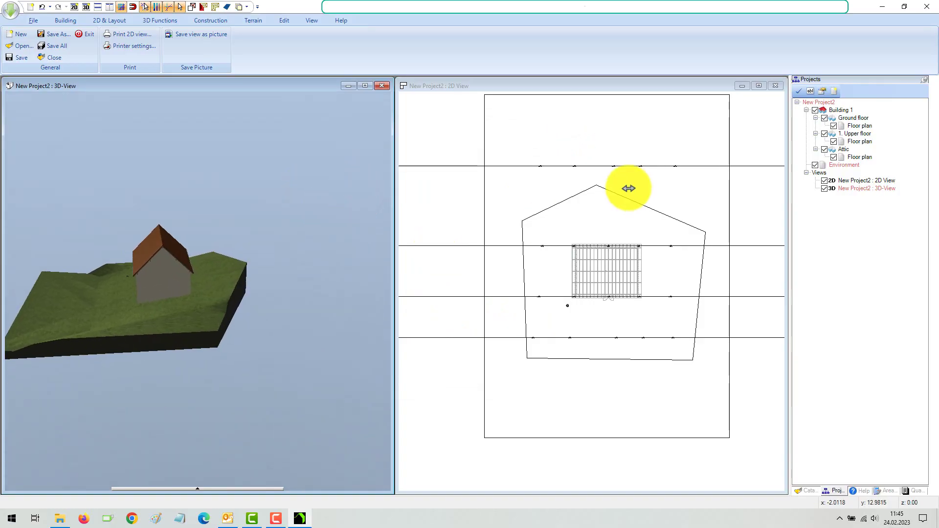
scroll(595, 228, "up", 2)
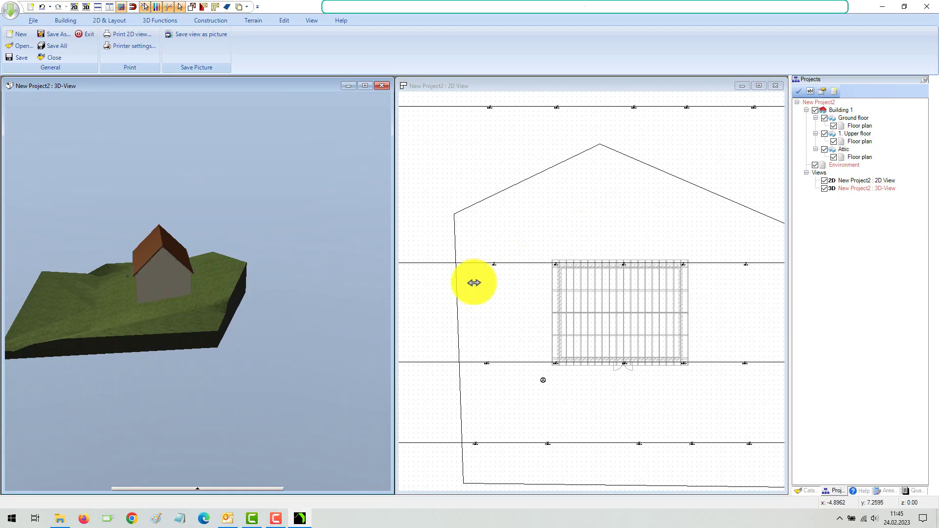
scroll(451, 313, "up", 1)
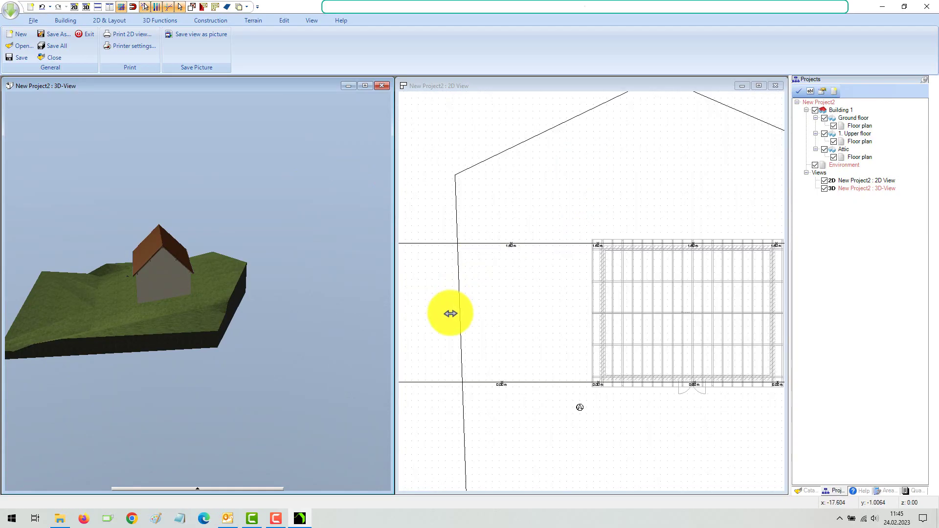
scroll(451, 313, "down", 2)
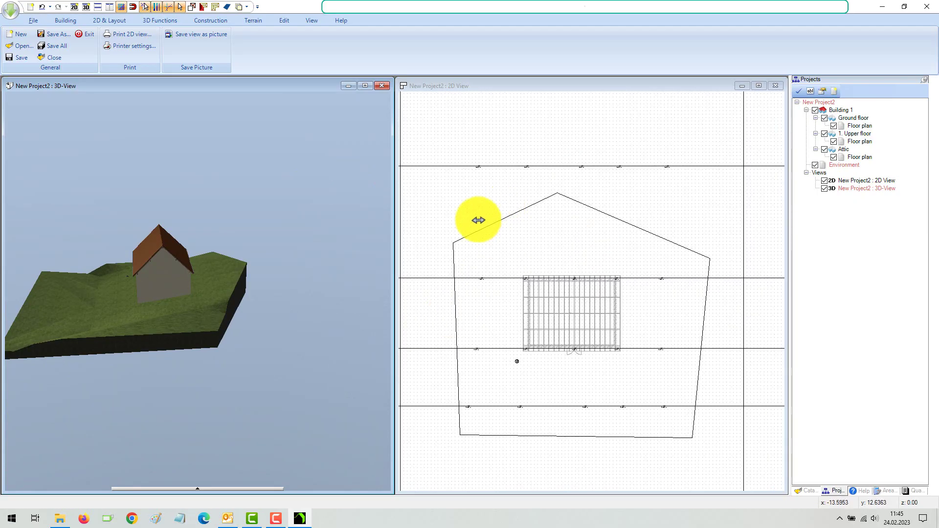
- Insert a 3.00 m height point near the plot's upper-left corner
left_click(63, 19)
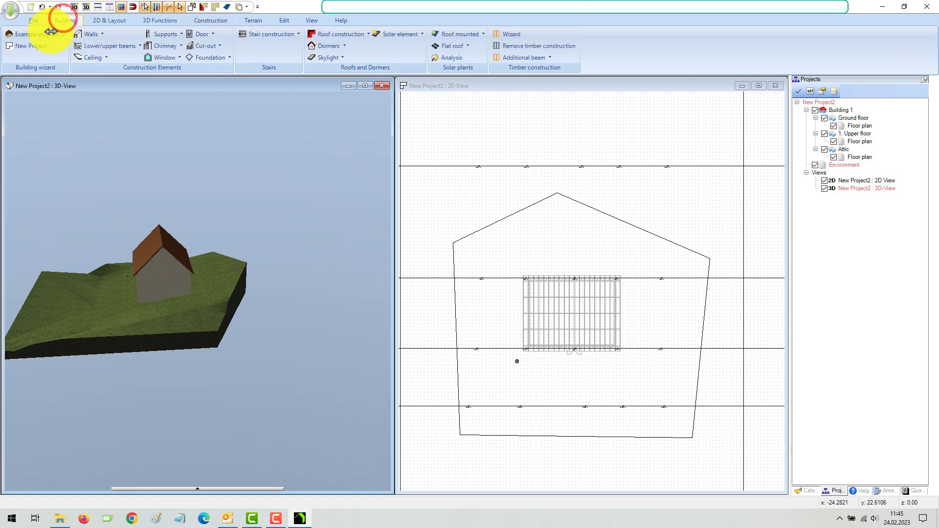
left_click(251, 20)
left_click(49, 34)
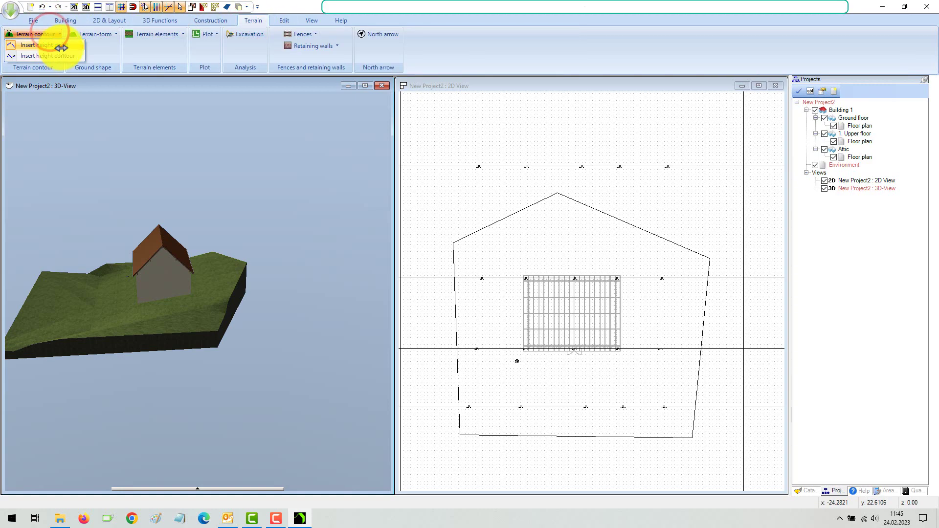
left_click(60, 47)
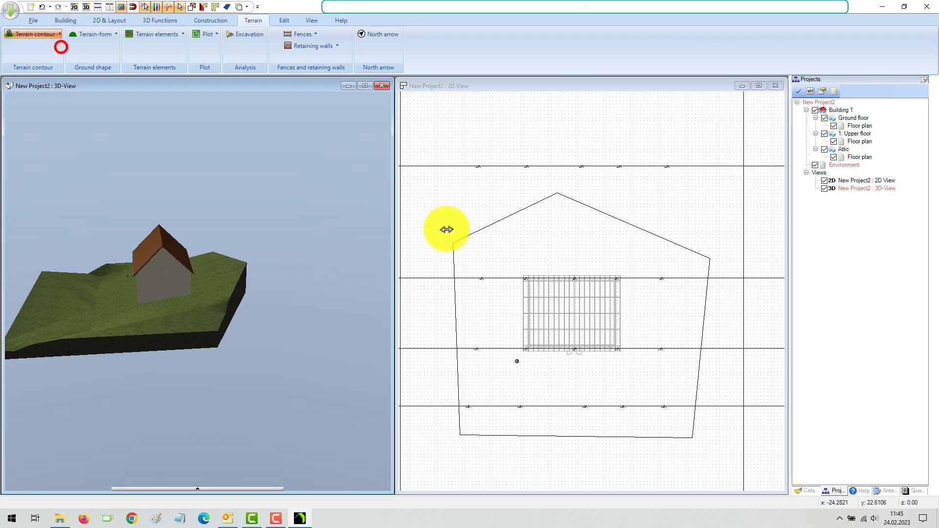
left_click(471, 220)
left_click(488, 277)
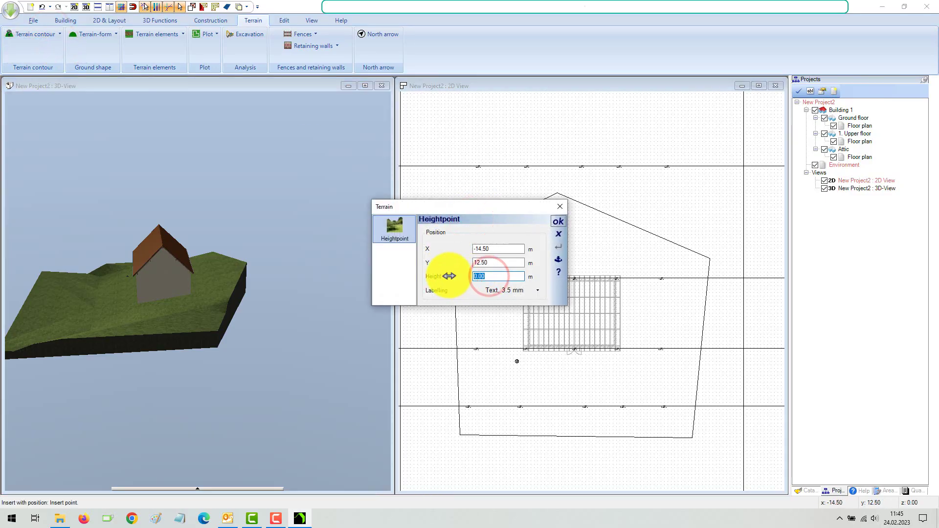
left_click(557, 220)
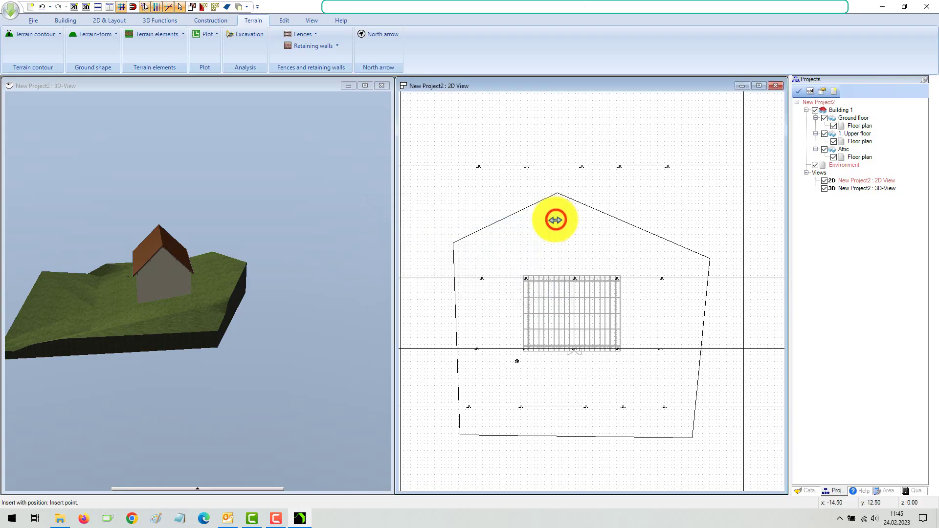
left_click(315, 221)
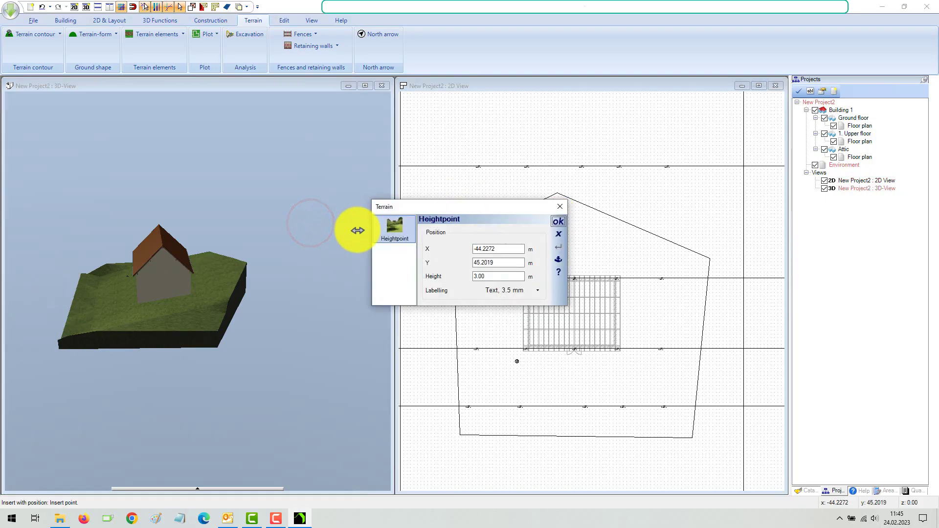
left_click_drag(272, 235, 315, 225)
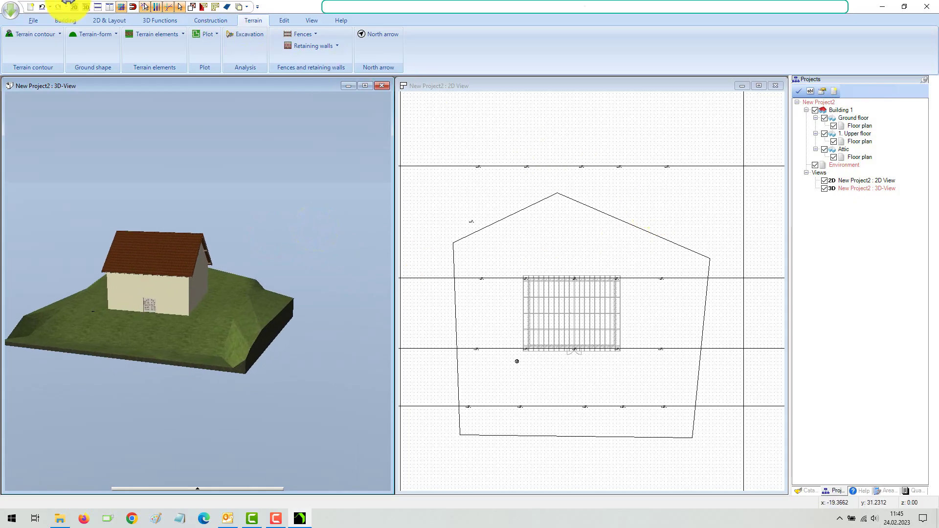
- Add further 3 m height points at the plot's apex and upper-right corner
left_click(34, 32)
left_click(52, 44)
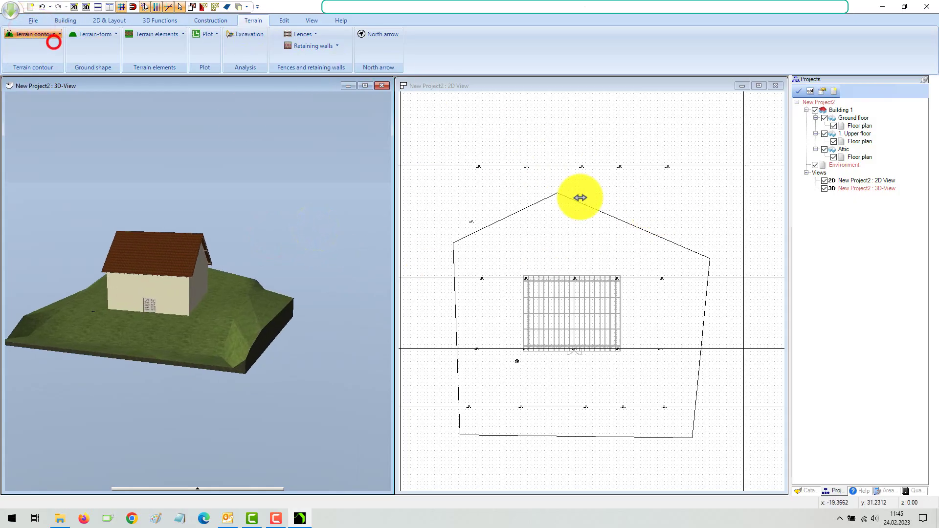
left_click(573, 217)
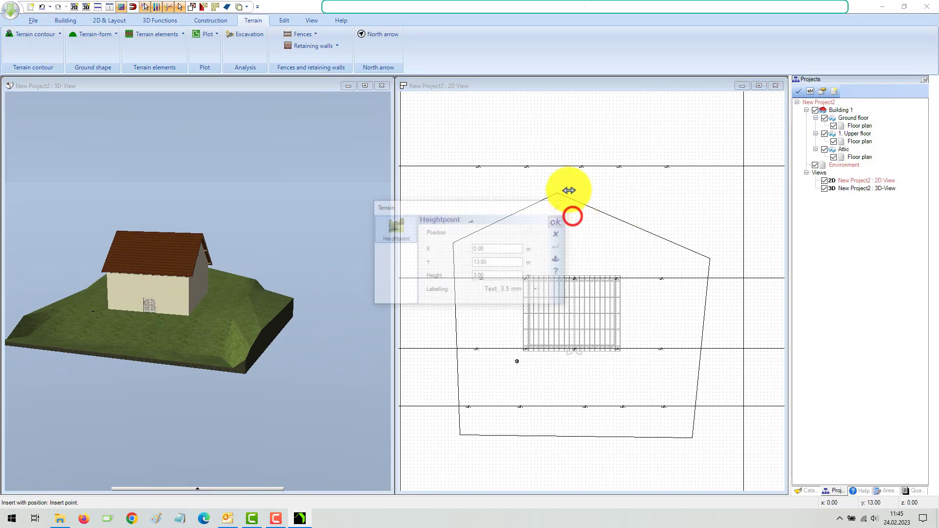
left_click(558, 221)
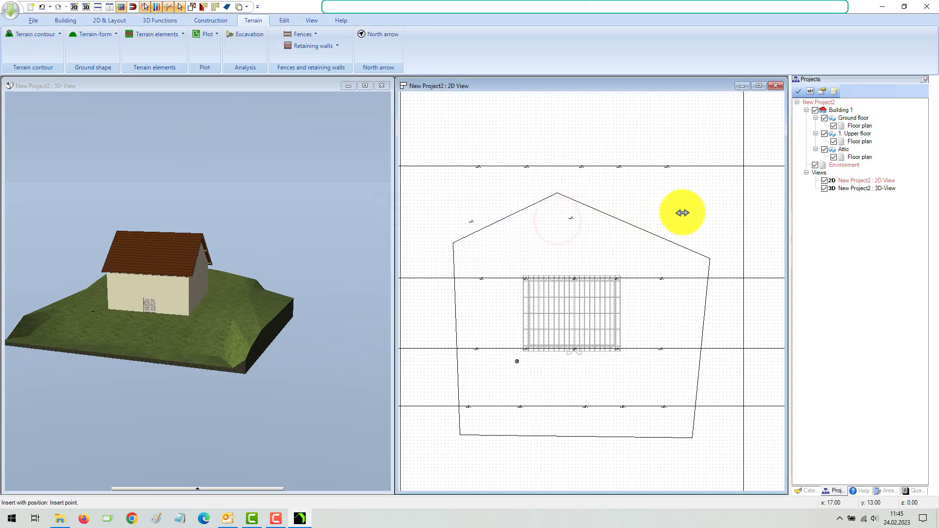
left_click(686, 208)
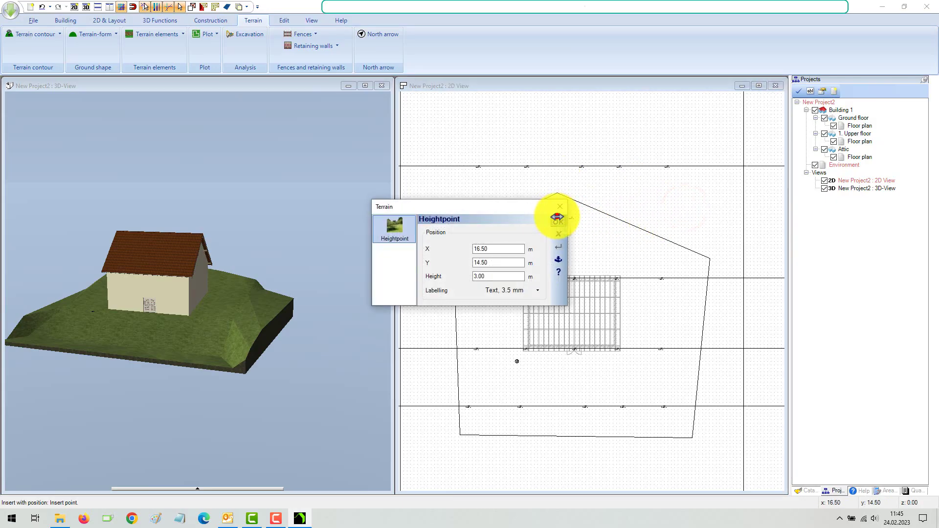
left_click(558, 218)
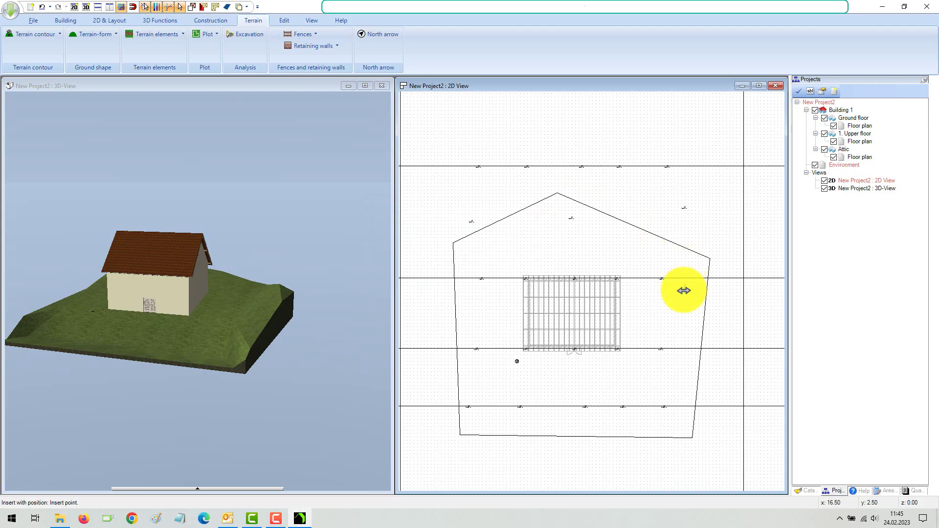
scroll(683, 290, "down", 1)
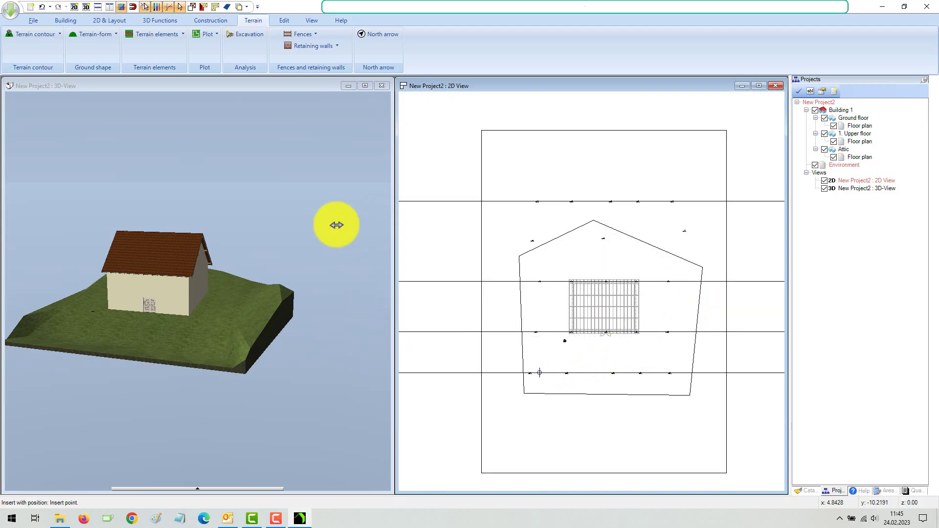
- Orbit the 3D view and switch off Terrain solid in its Visibility settings
left_click(336, 221)
left_click_drag(337, 219, 304, 279)
right_click(321, 247)
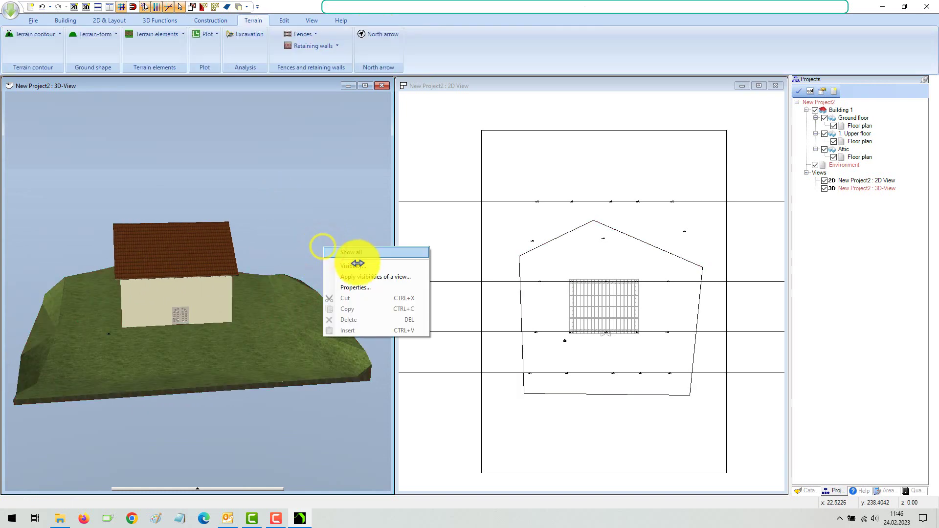
left_click(358, 264)
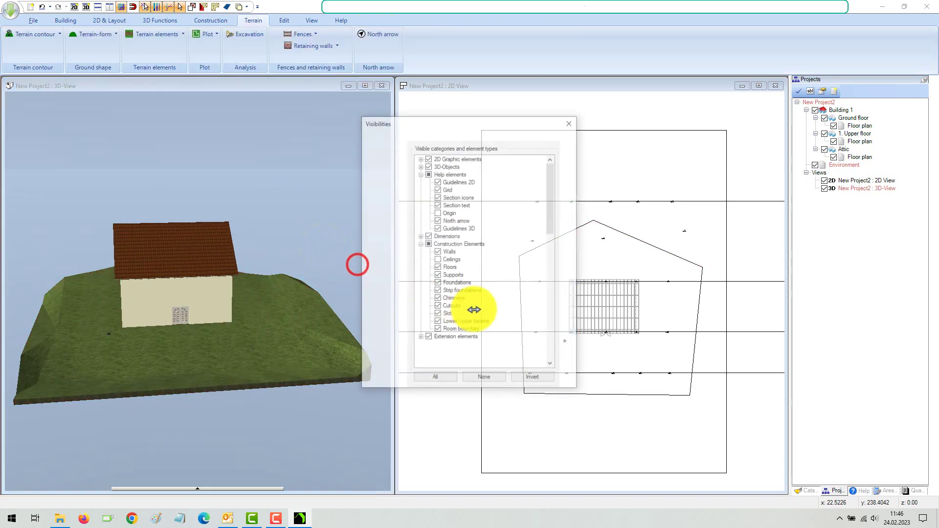
left_click(420, 346)
left_click(420, 354)
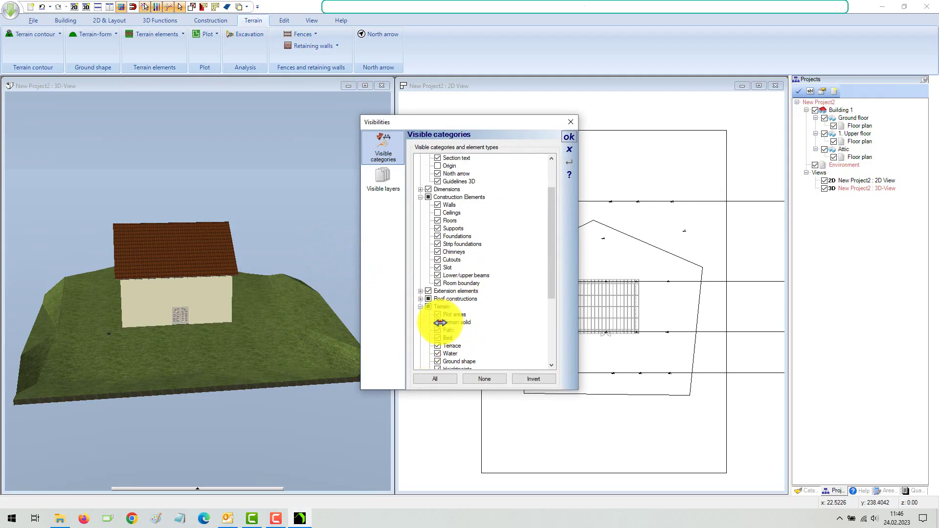
left_click(438, 322)
left_click(569, 137)
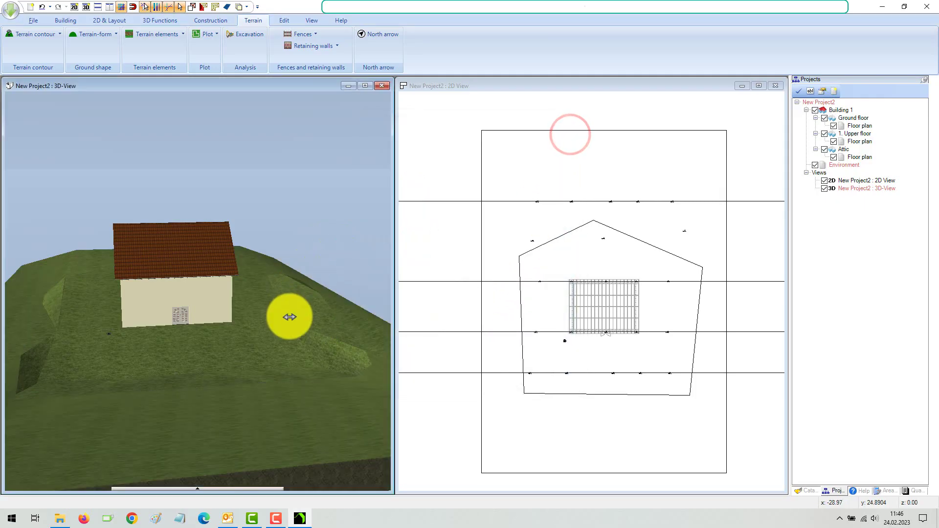
left_click(286, 331)
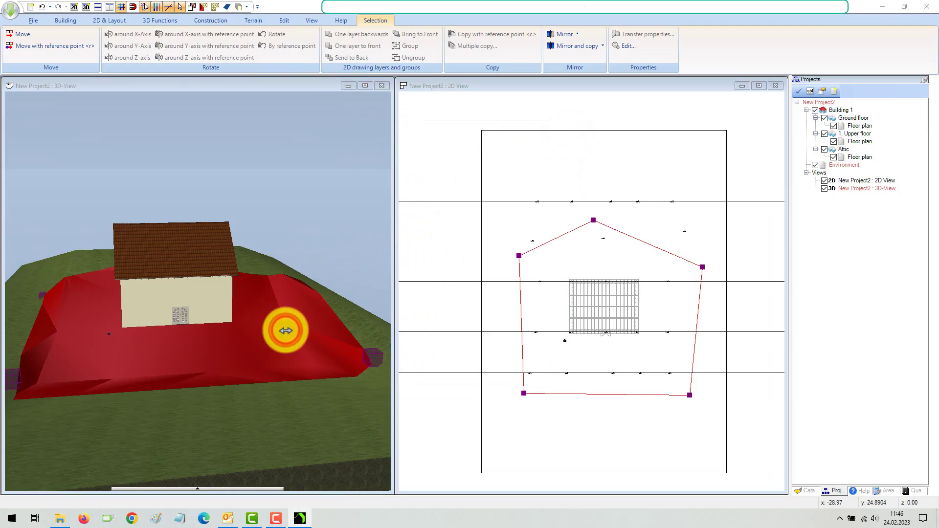
- In the plot's Outline settings, enable Create border with a 0.50 m height
double_click(286, 330)
left_click(373, 181)
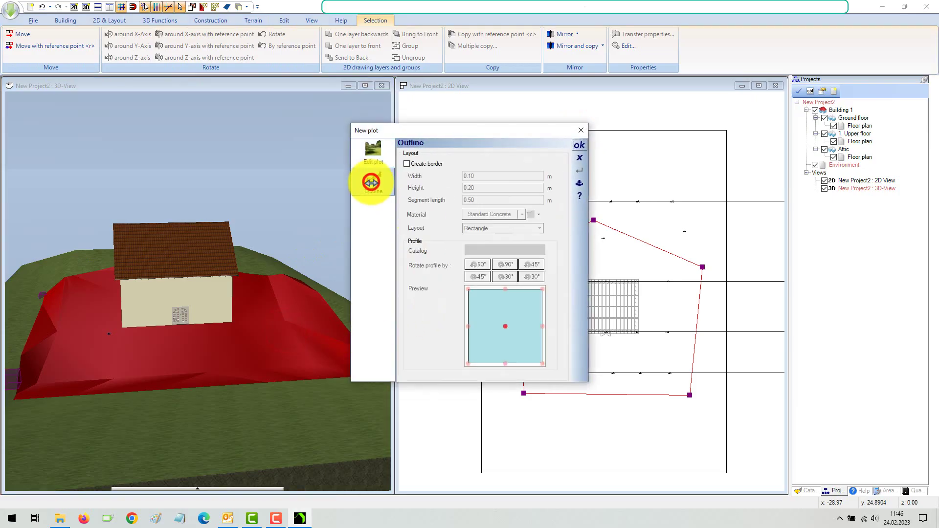
left_click(408, 165)
left_click_drag(483, 189, 447, 189)
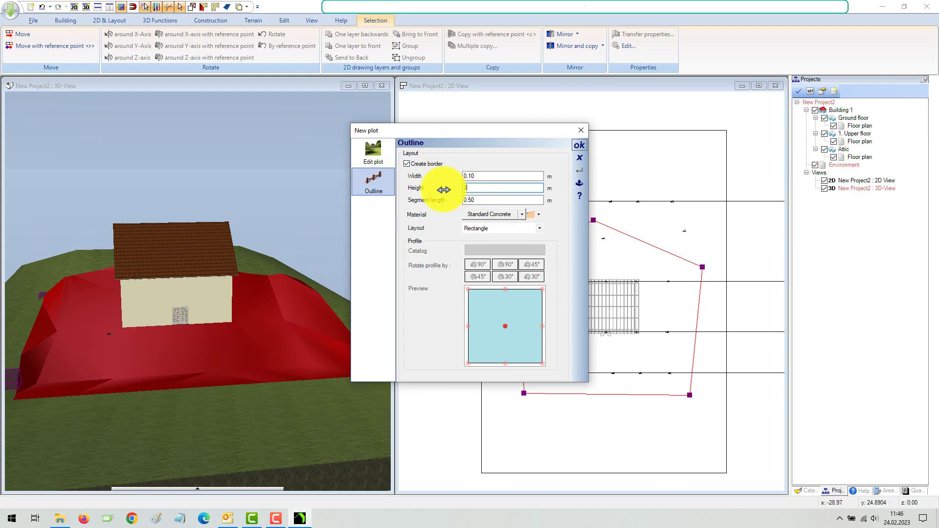
left_click(497, 151)
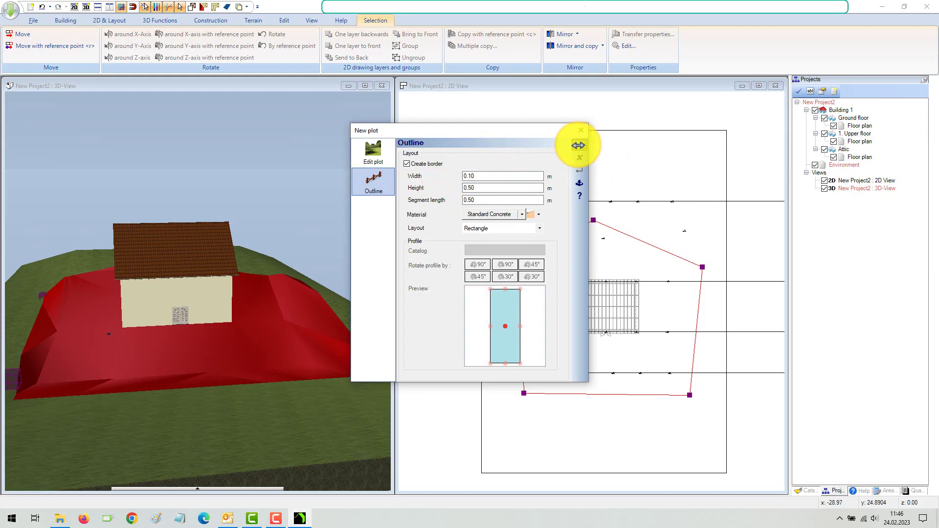
left_click(578, 146)
left_click(305, 189)
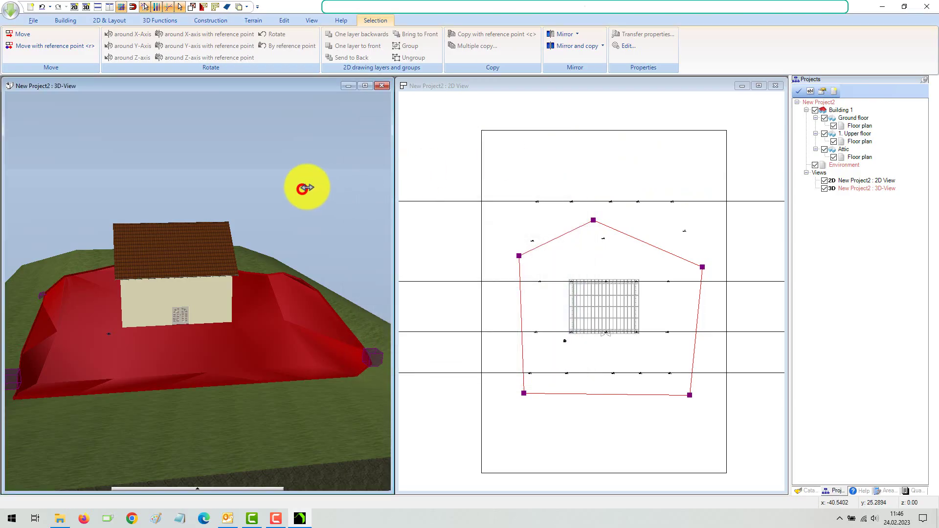
- Orbit the 3D view around the house to inspect the low concrete plot edging
left_click_drag(304, 188, 101, 207)
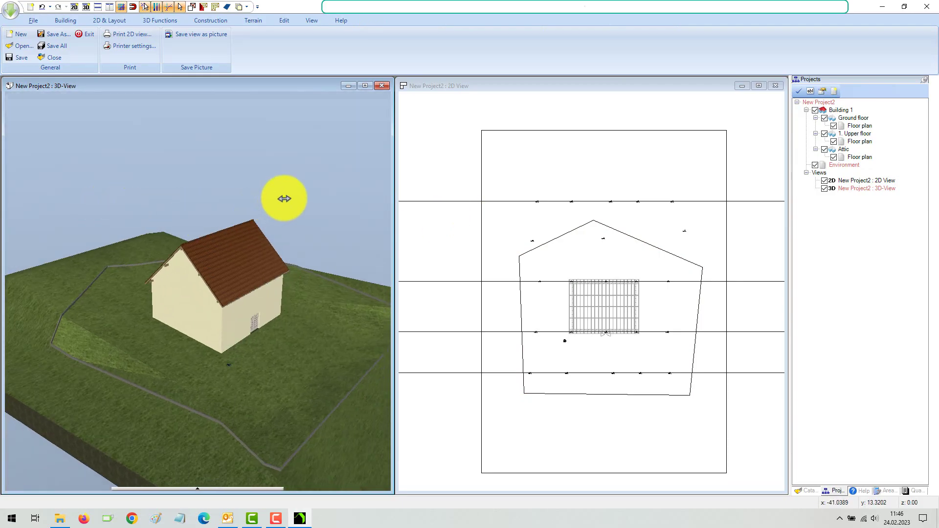
left_click_drag(284, 199, 346, 201)
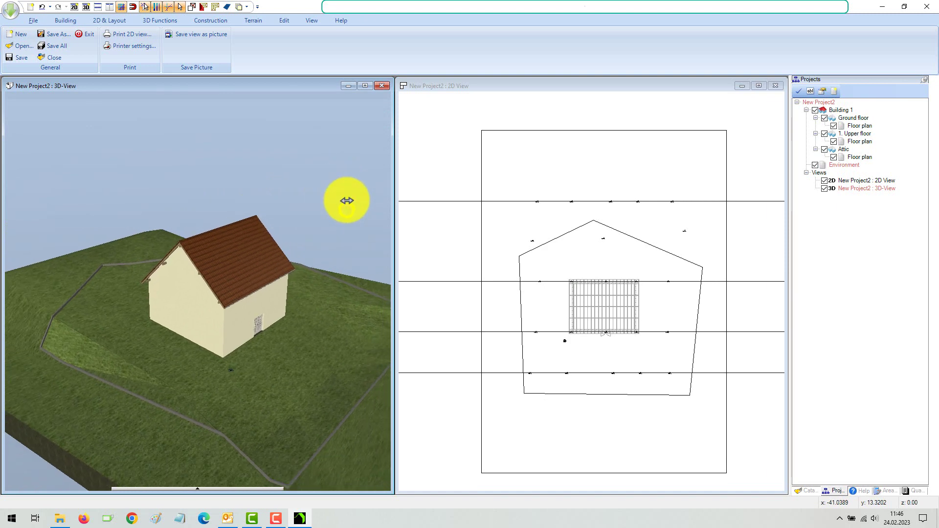